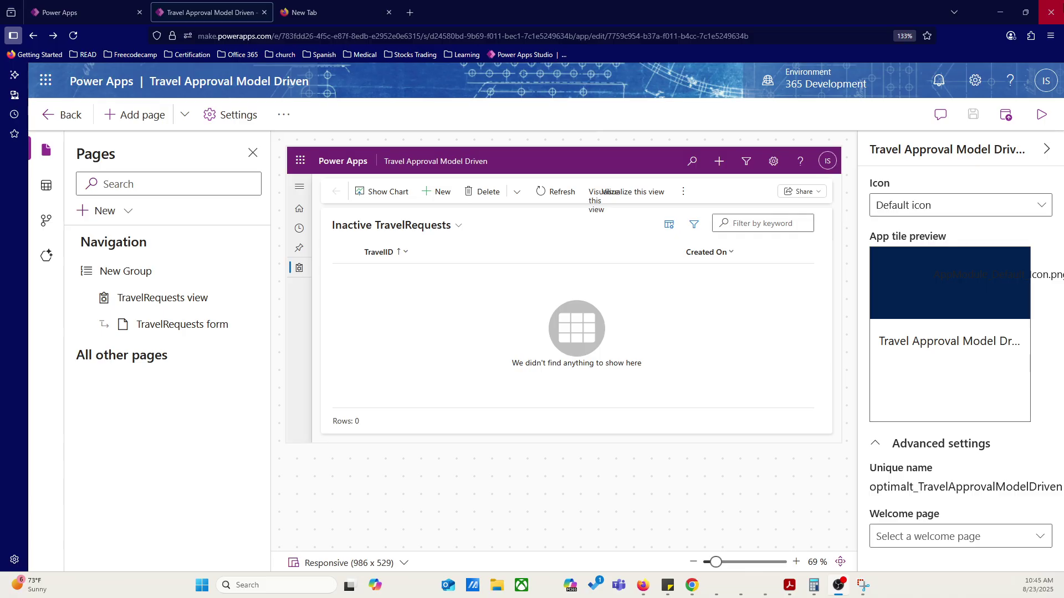
Review the Power Platform Functional Consultant exam training list and the model-driven apps video course in Chrome, and return to Power Apps in Firefox
click(1005, 12)
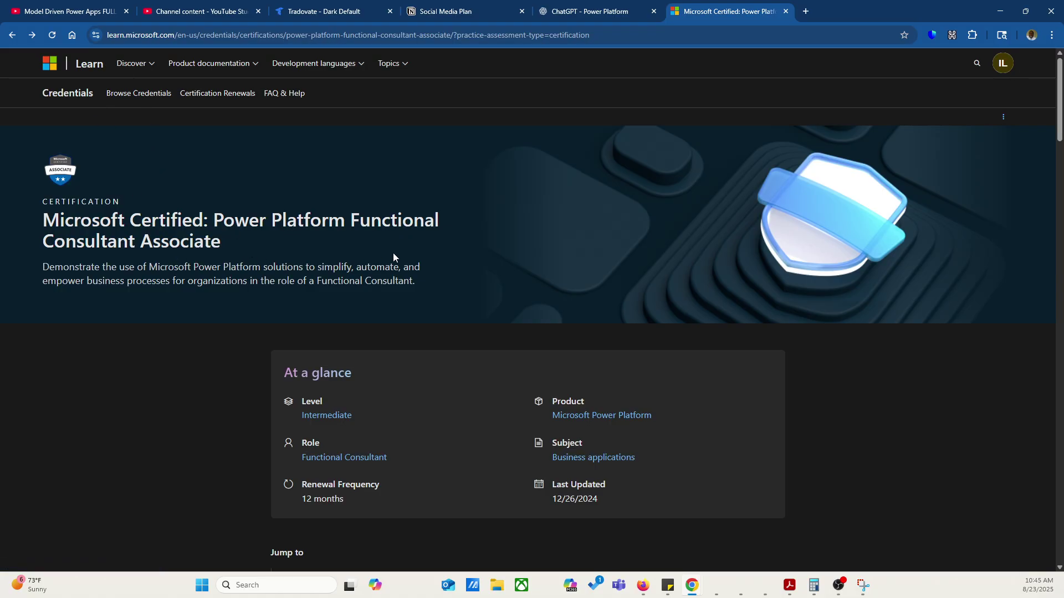
scroll(234, 255, down, 20)
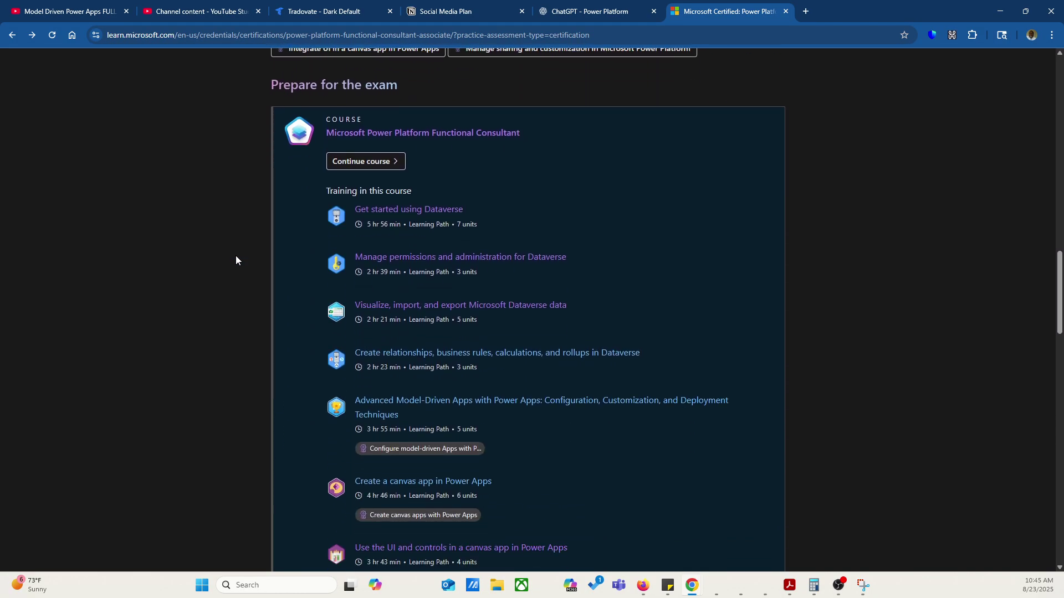
scroll(235, 255, down, 1)
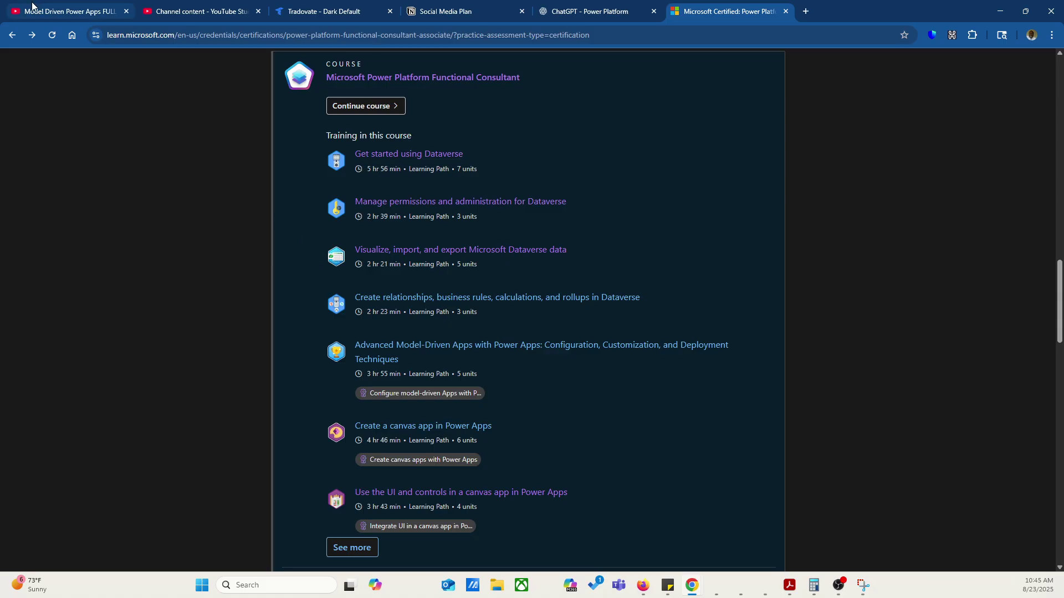
click(48, 15)
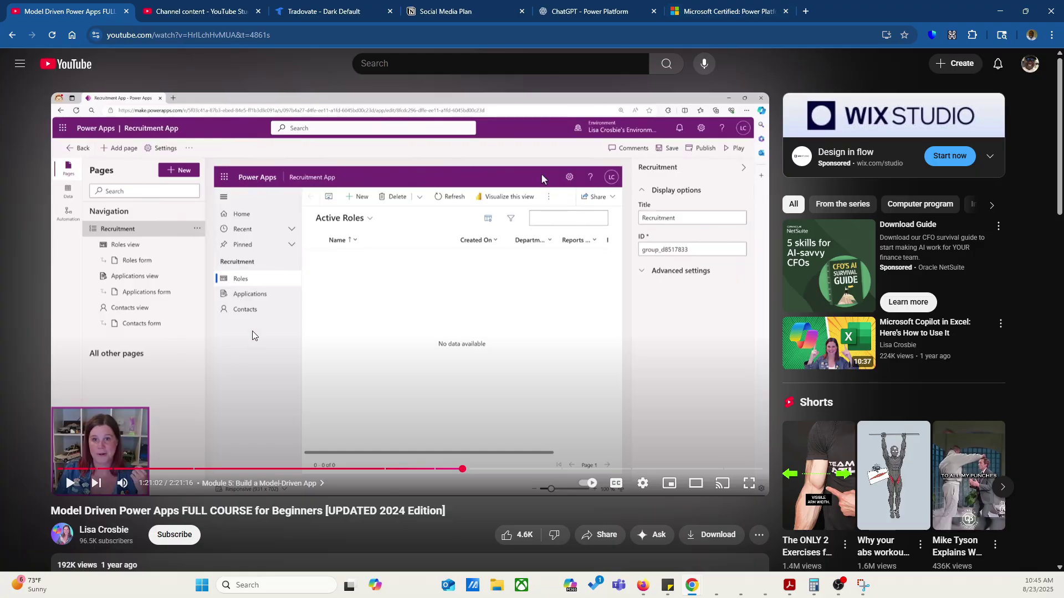
click(713, 16)
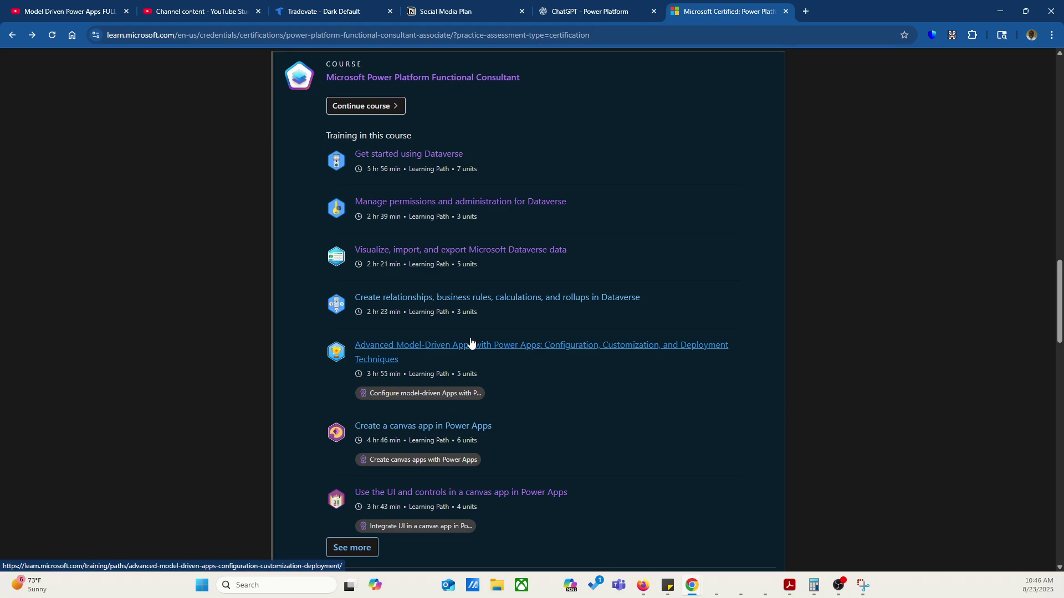
scroll(473, 349, down, 4)
scroll(474, 355, up, 5)
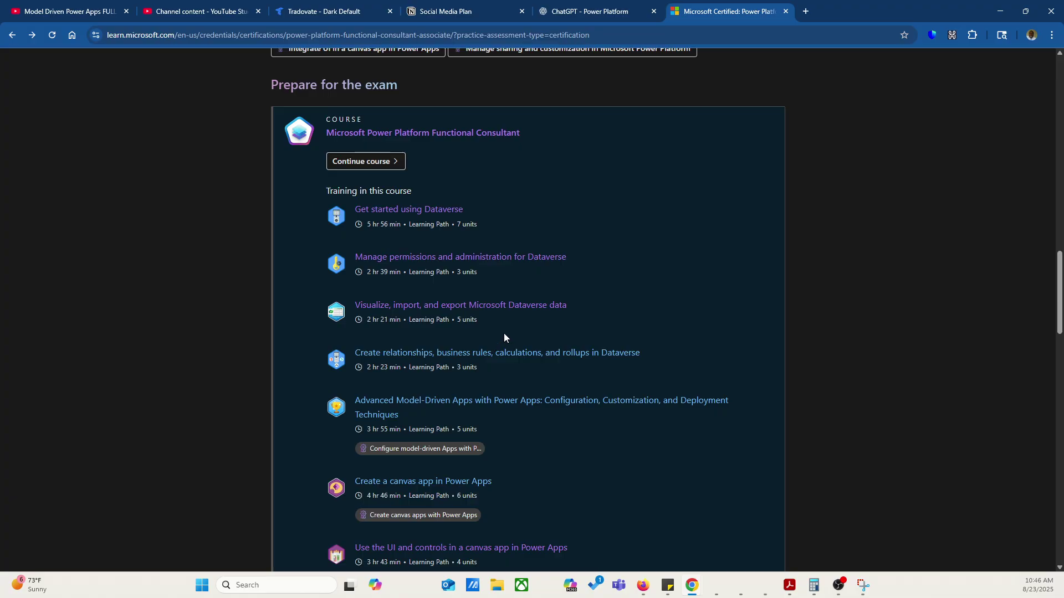
click(644, 588)
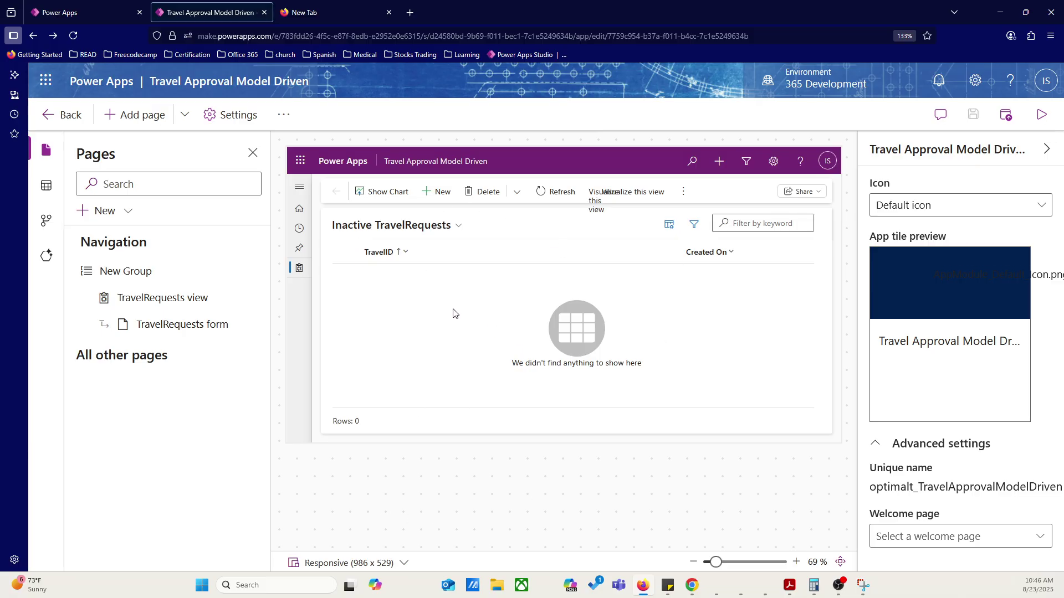
Try to open Manage and share views from the Inactive TravelRequests view selector in the app preview
click(444, 232)
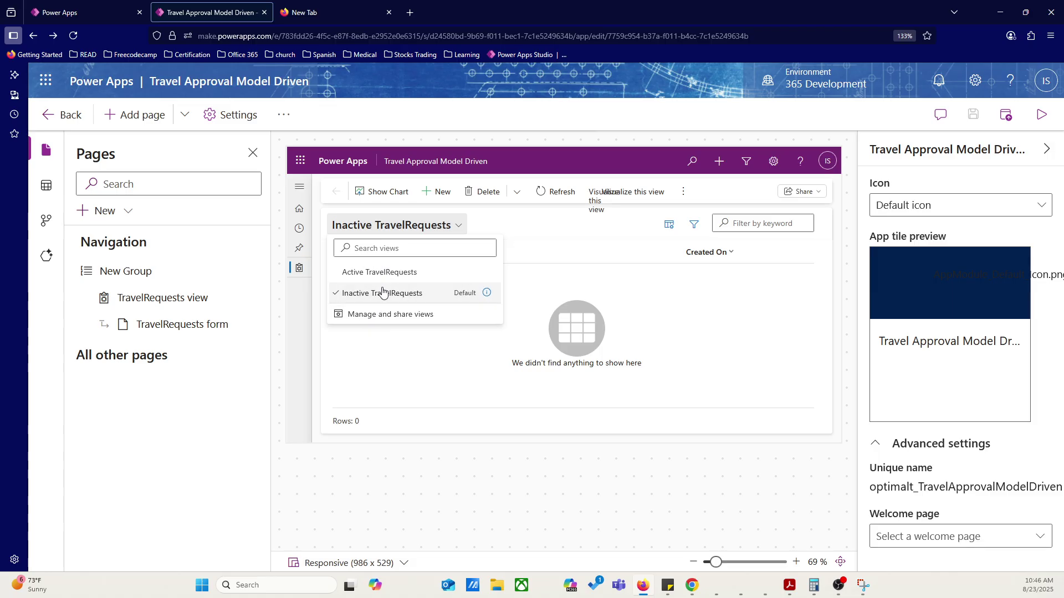
click(382, 321)
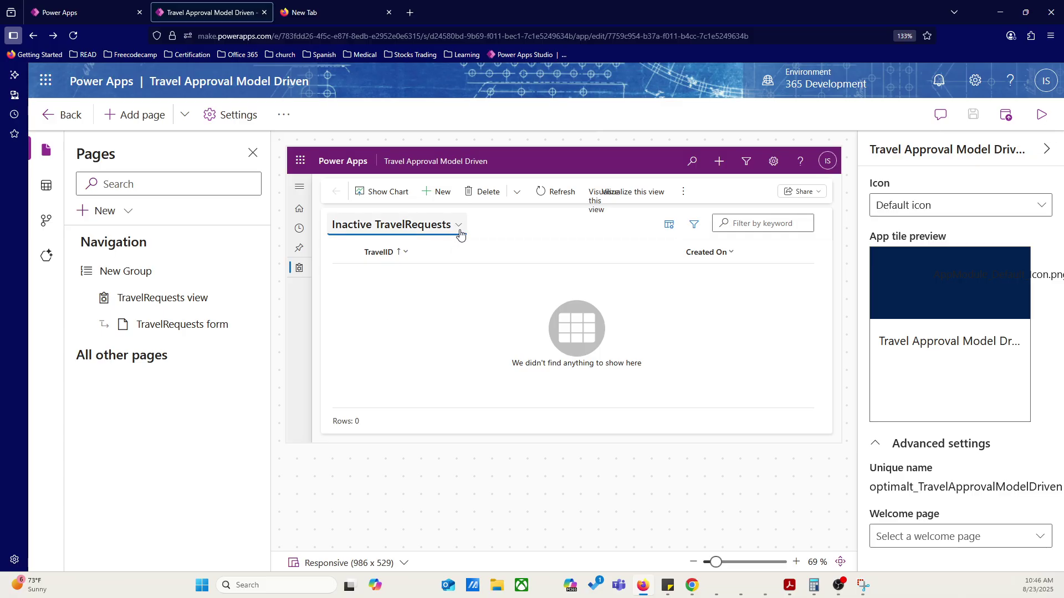
click(457, 227)
click(384, 313)
click(457, 226)
click(384, 314)
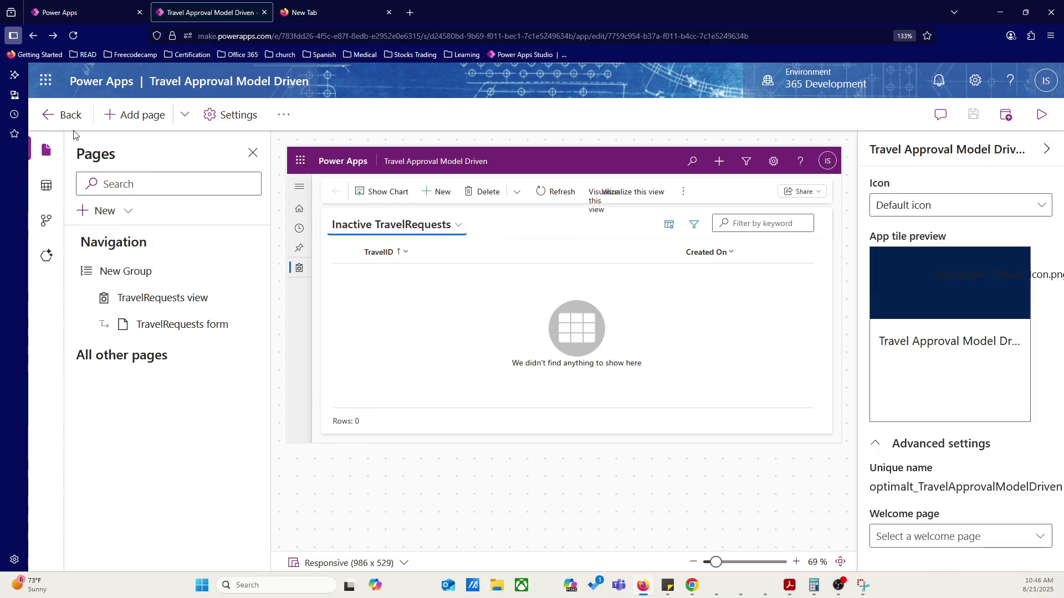
Leave the app designer and open the TravelRequest table's views in the Travel 4 Stage Approval App solution
click(53, 117)
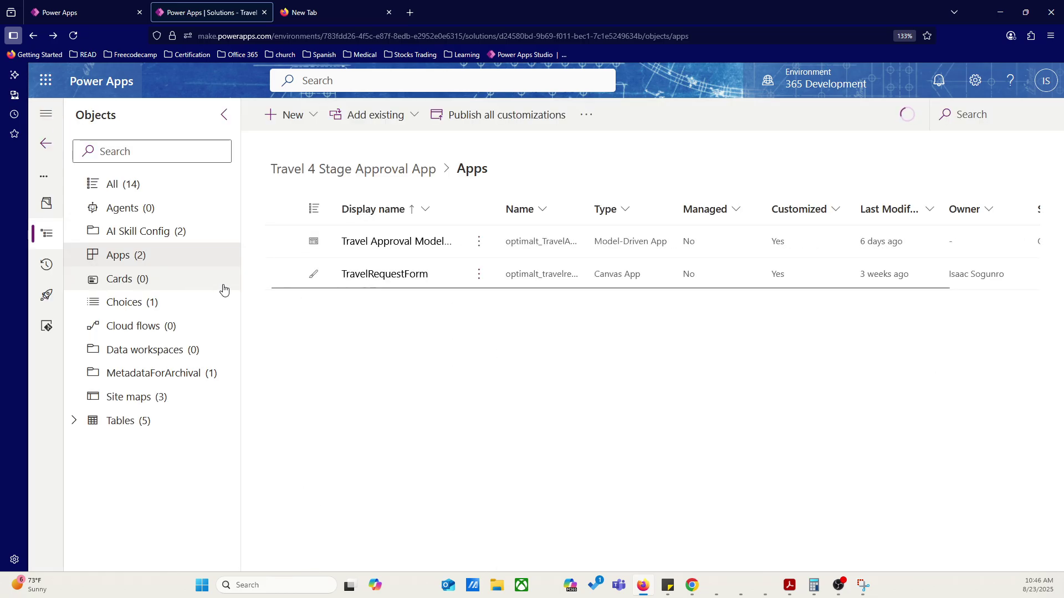
click(75, 420)
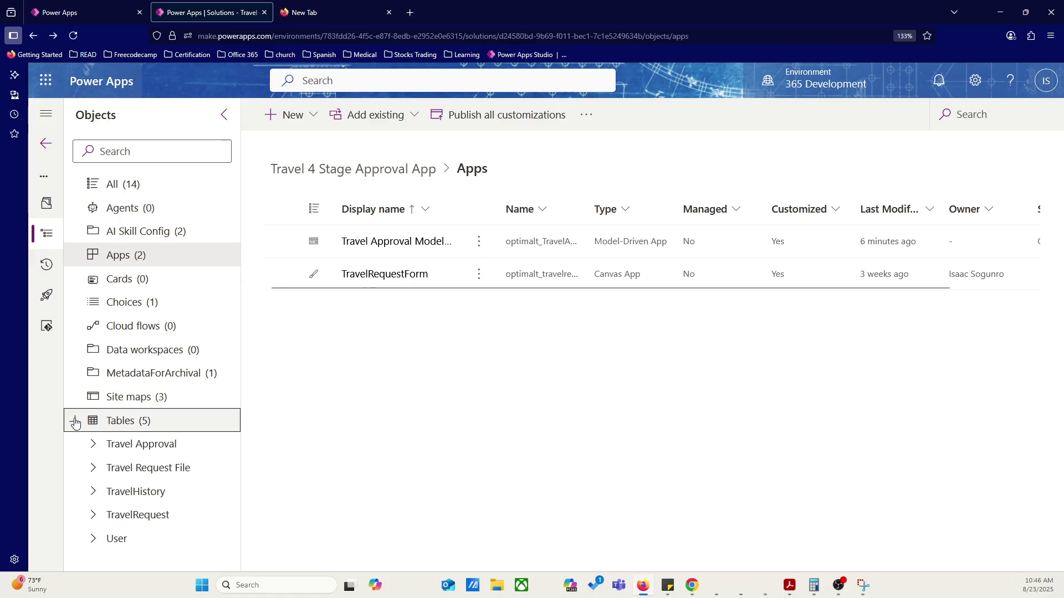
click(95, 512)
scroll(197, 458, down, 3)
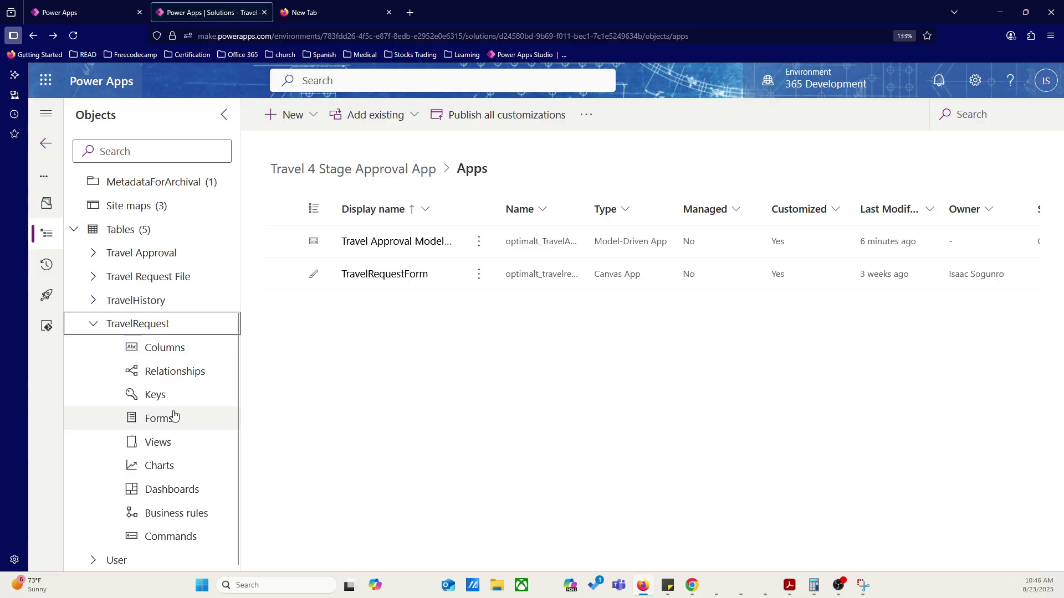
click(153, 445)
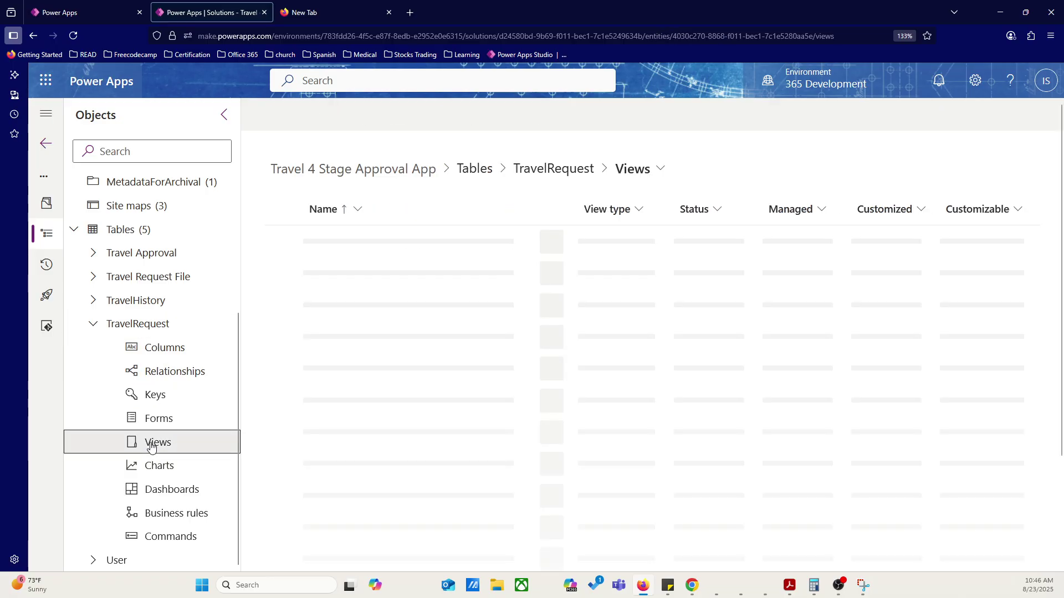
Reach the TravelRequest views through the table overview and narrow the Name column to make the view types fully readable
click(149, 333)
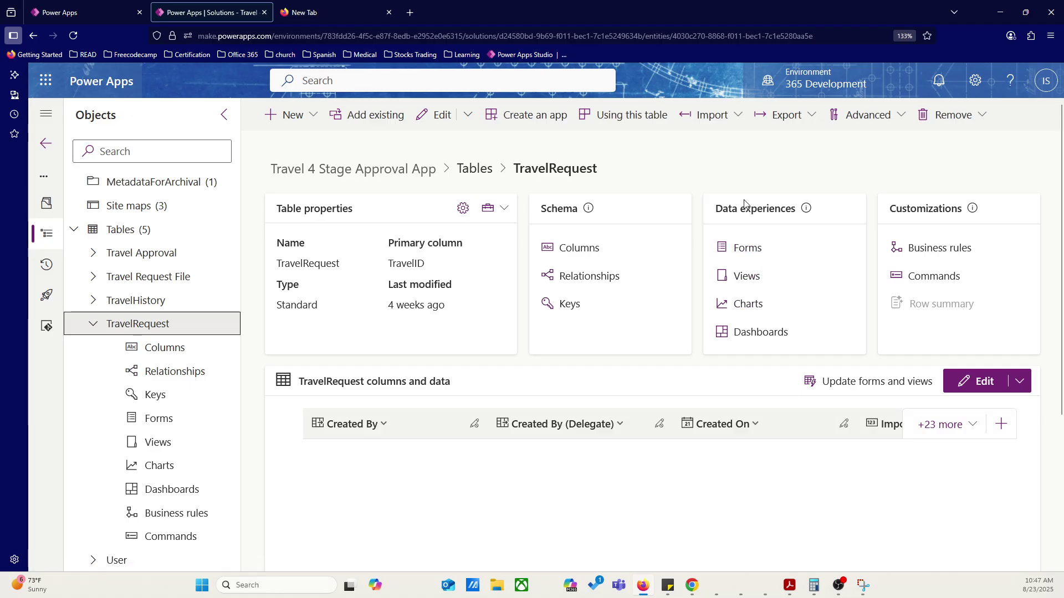
click(746, 276)
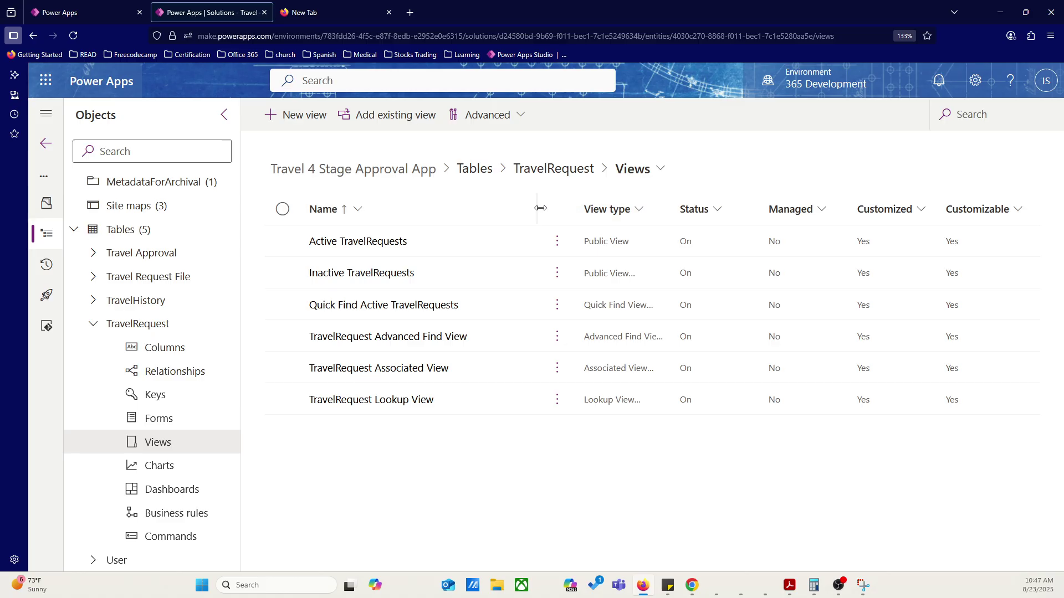
drag(540, 208, 458, 238)
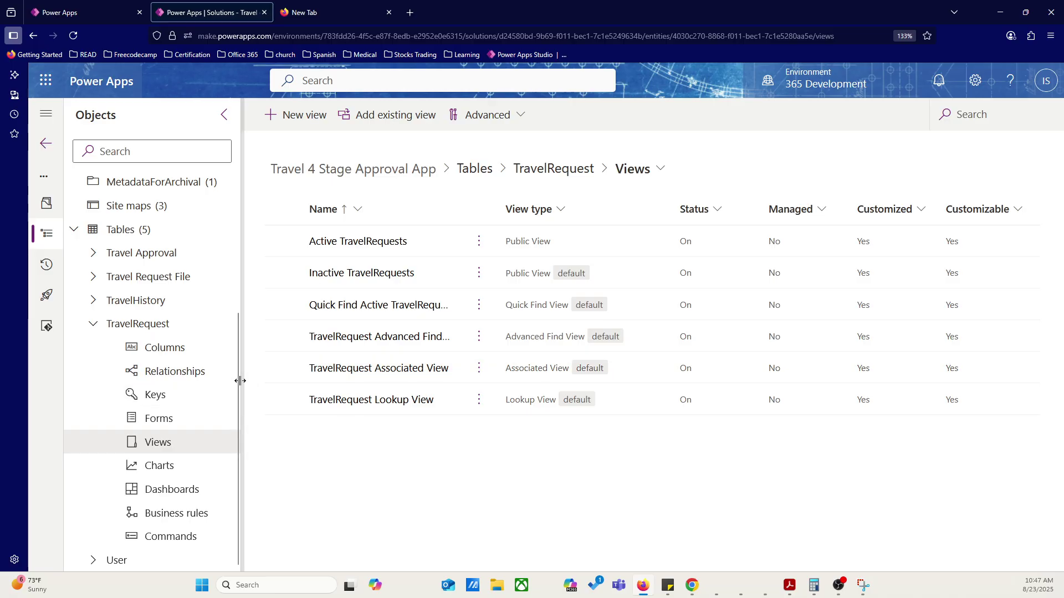
Inspect the available choices of the TravelRequest table's Current Stage column and close its settings without saving
click(165, 349)
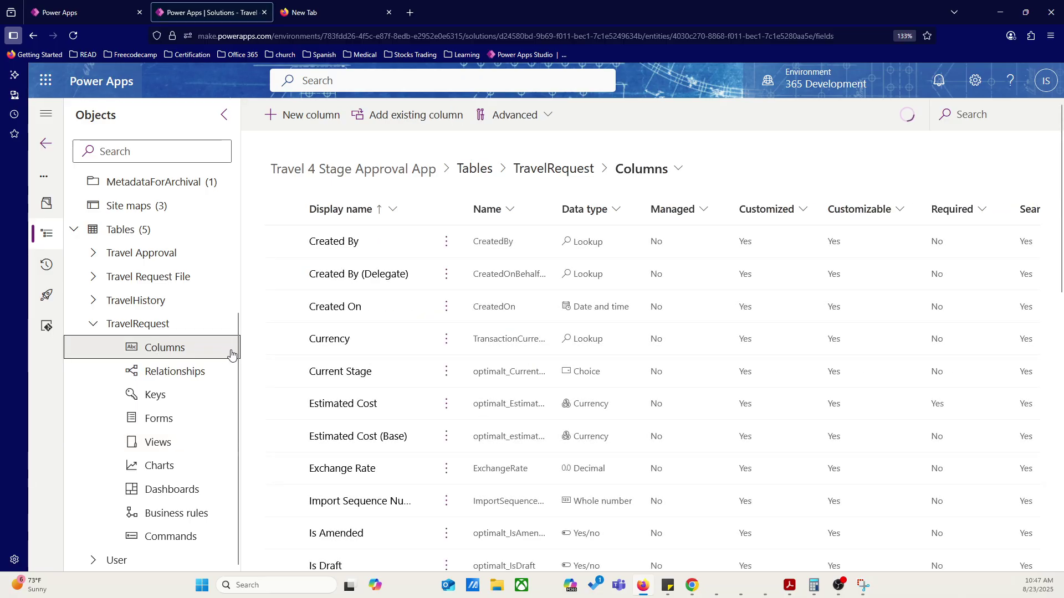
click(349, 374)
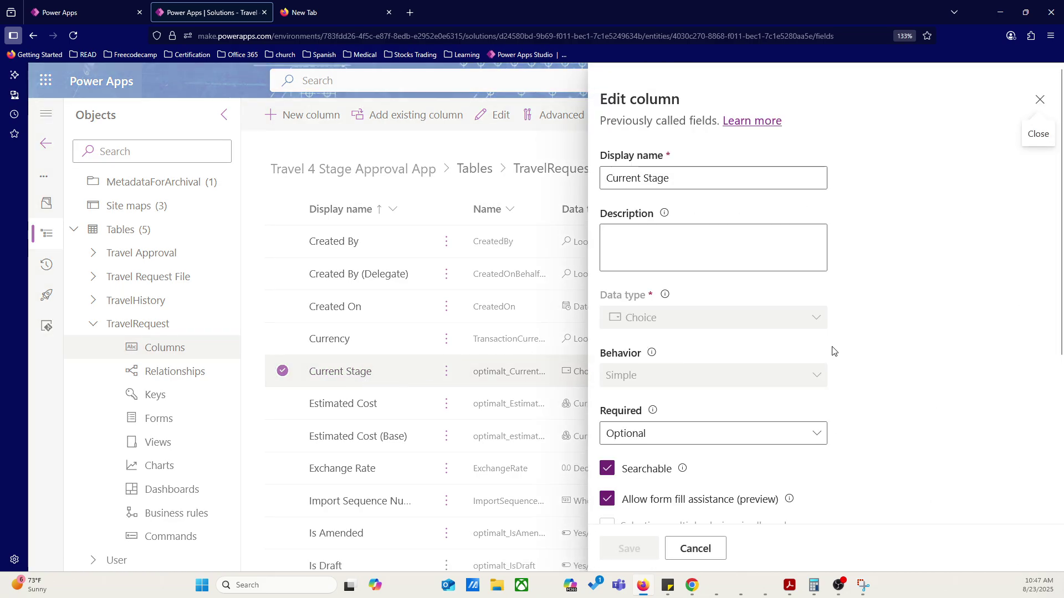
scroll(834, 360, down, 5)
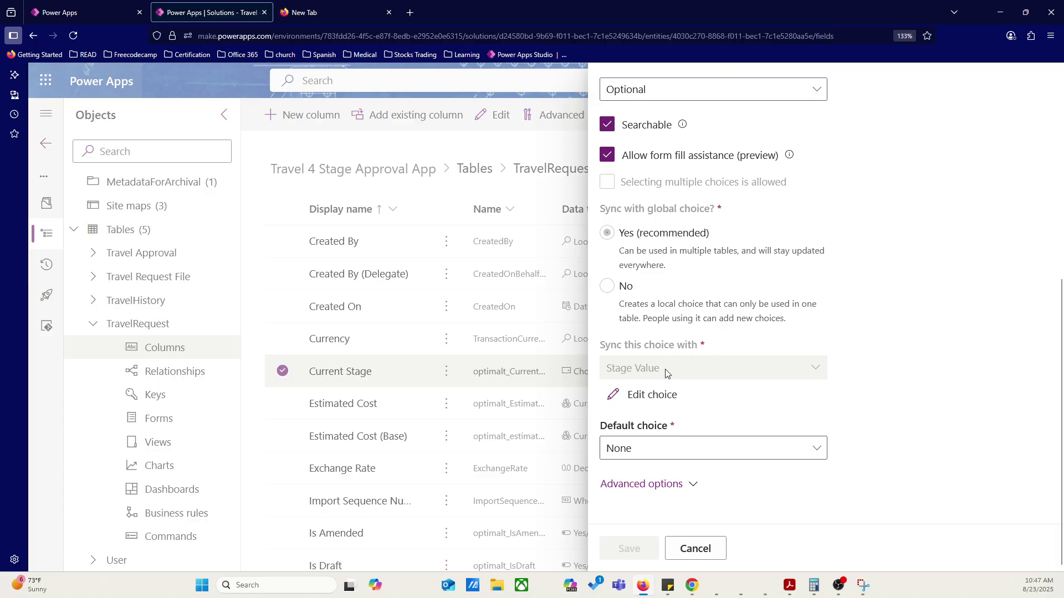
click(820, 451)
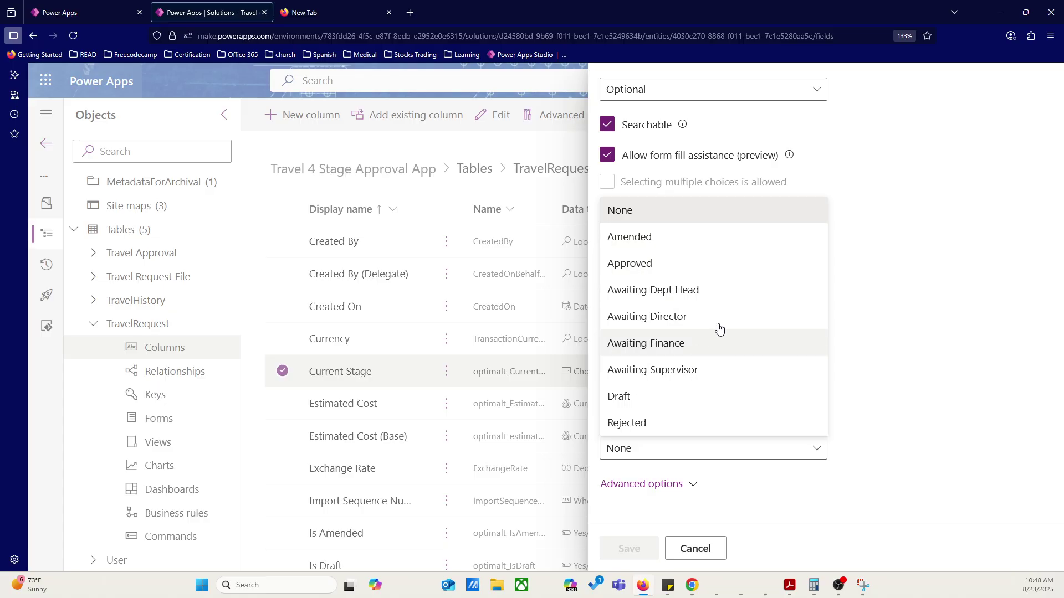
click(709, 550)
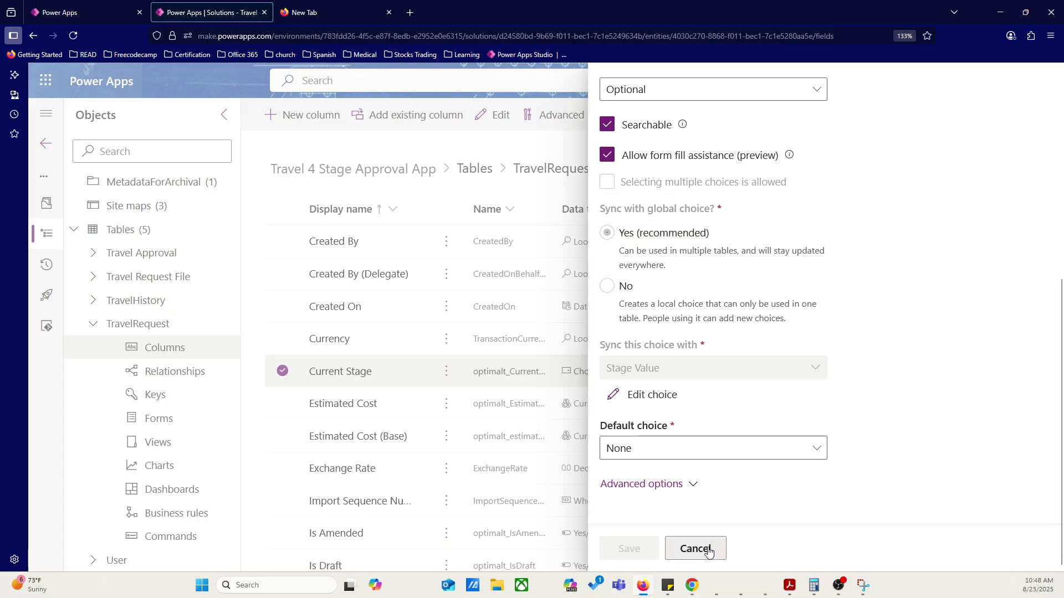
click(710, 550)
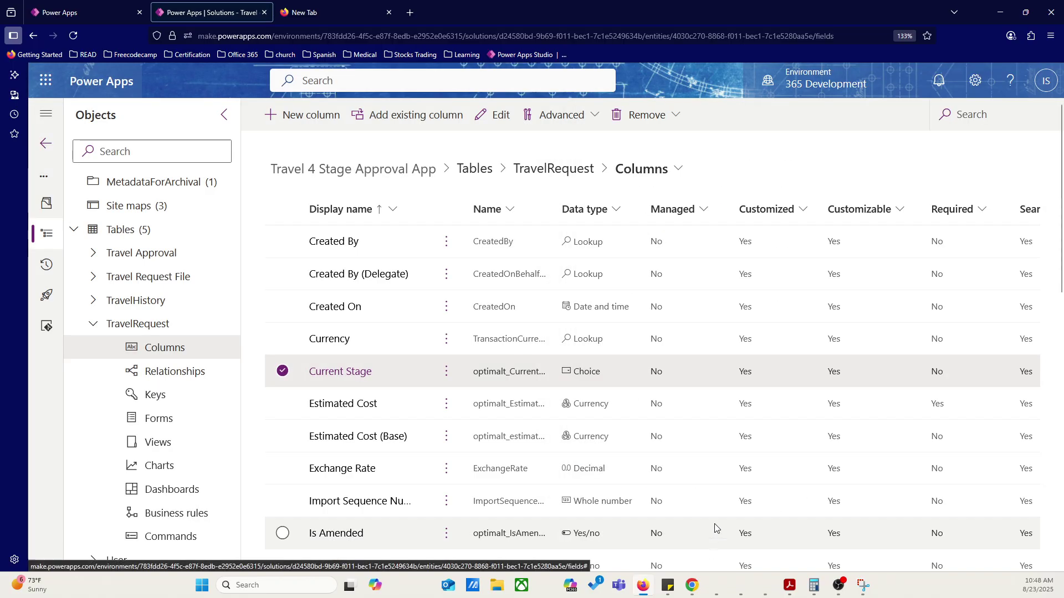
Create a TravelRequest view named "Awaiting Director" without AI-generated column suggestions
click(159, 445)
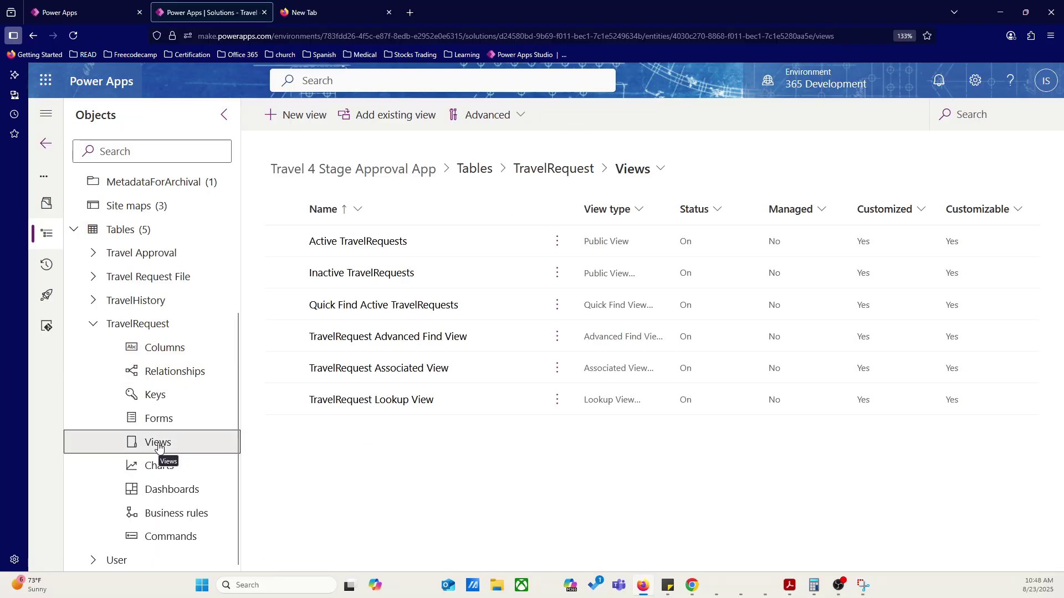
click(294, 121)
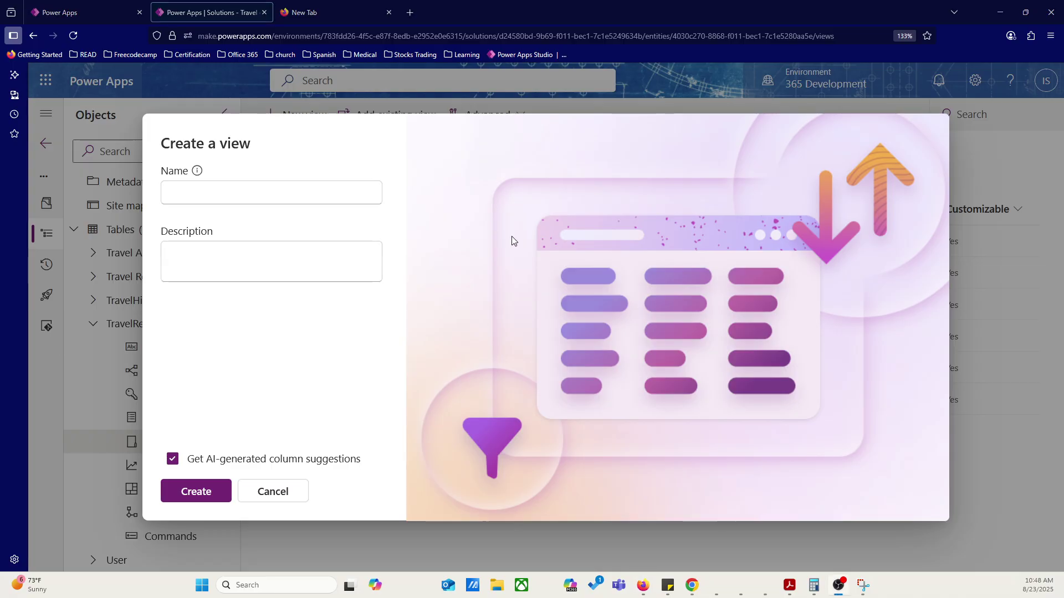
click(241, 193)
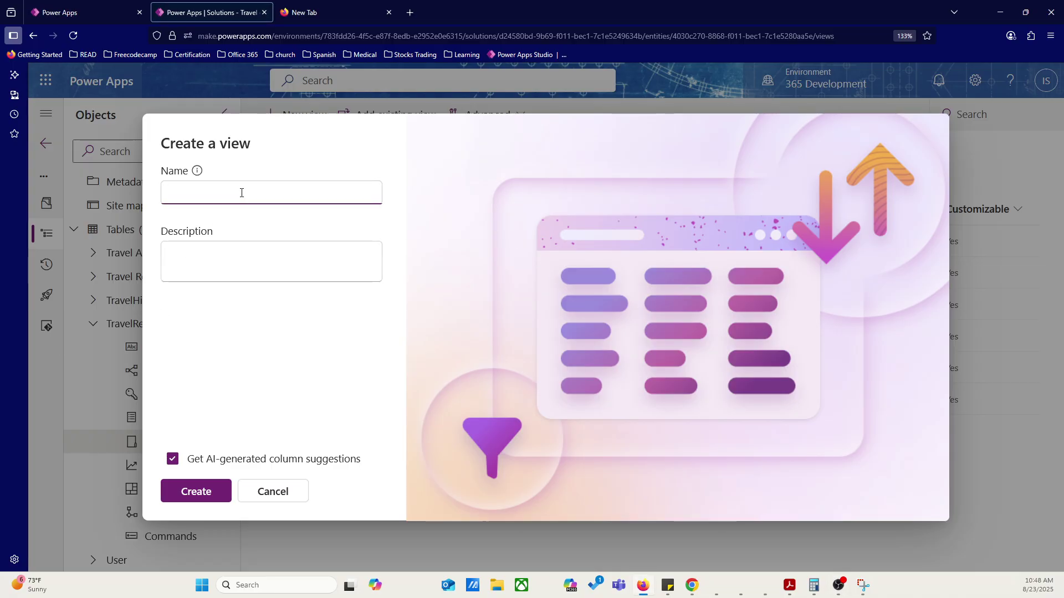
text(Awaiting Director)
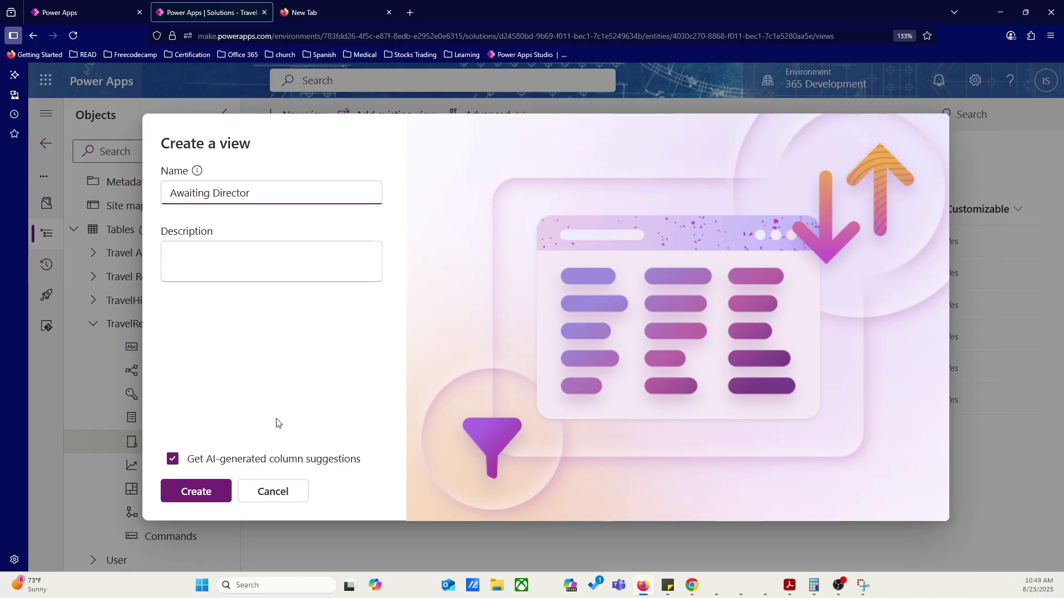
click(186, 460)
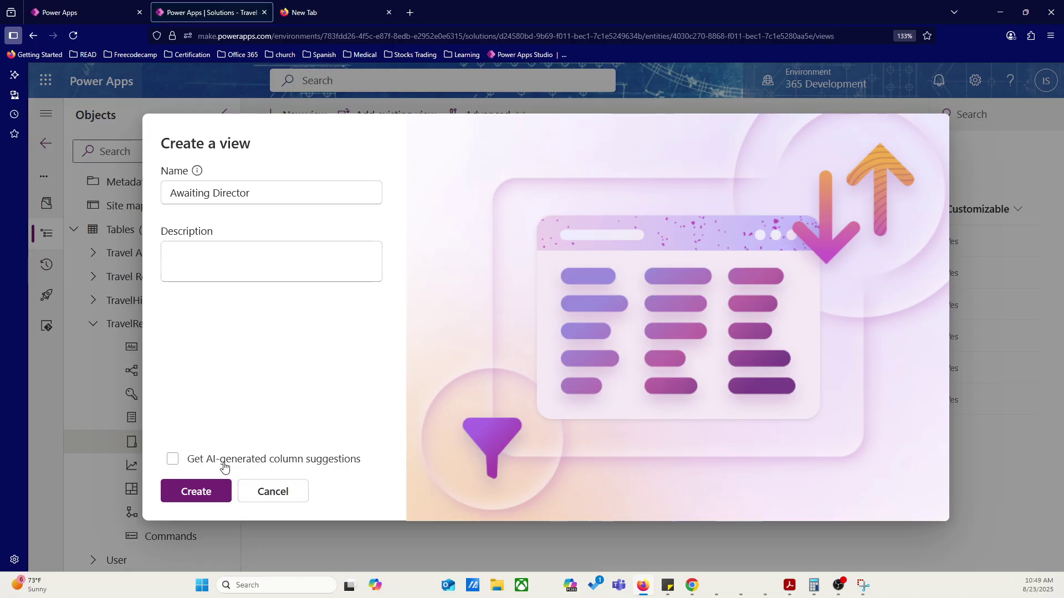
click(195, 493)
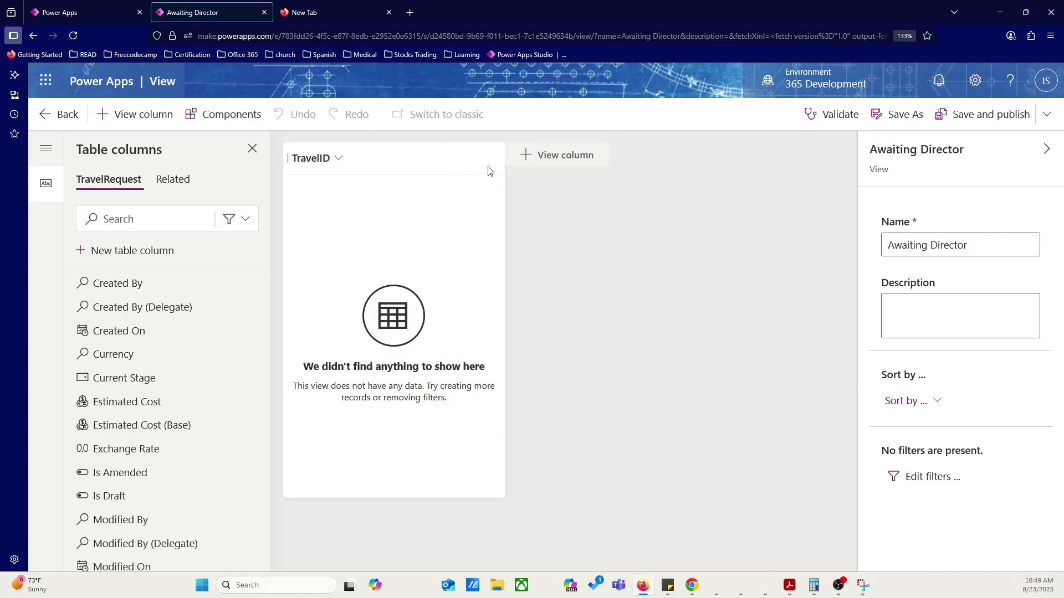
Add the Created By and Estimated Cost columns to the Awaiting Director view
click(555, 160)
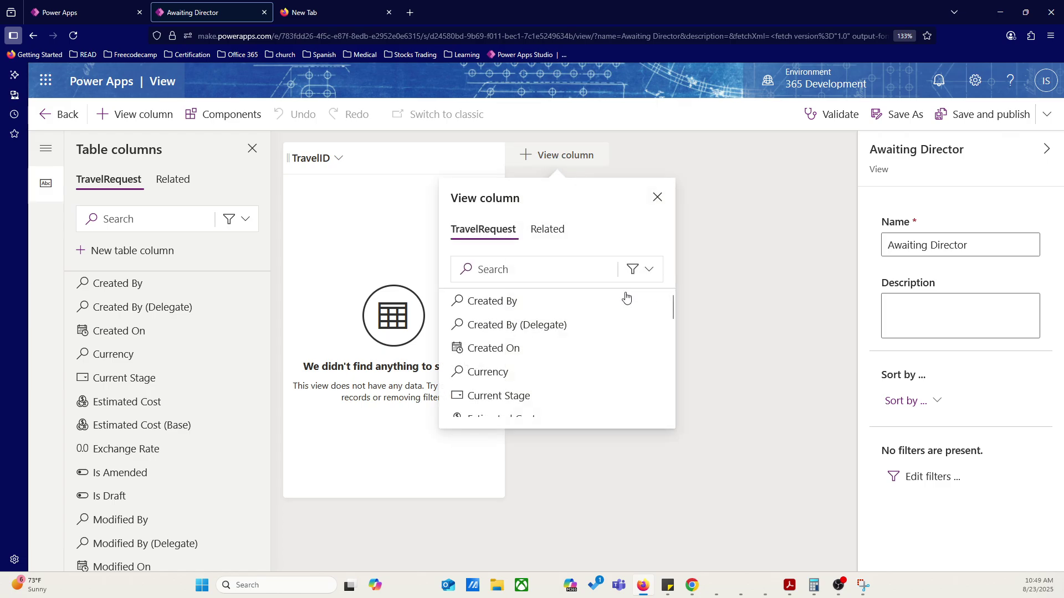
click(477, 301)
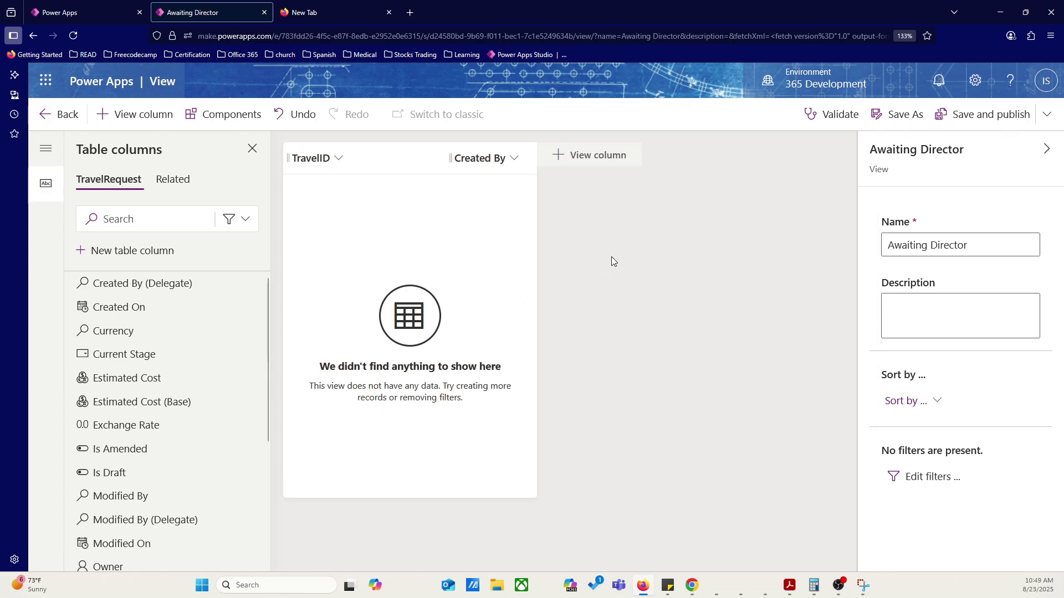
click(607, 160)
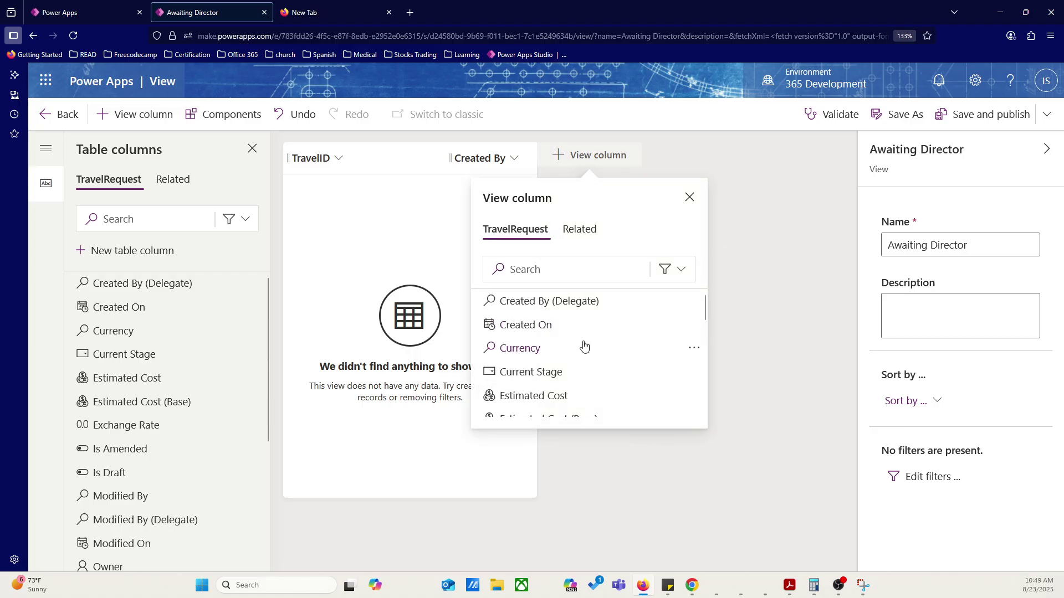
scroll(584, 346, down, 3)
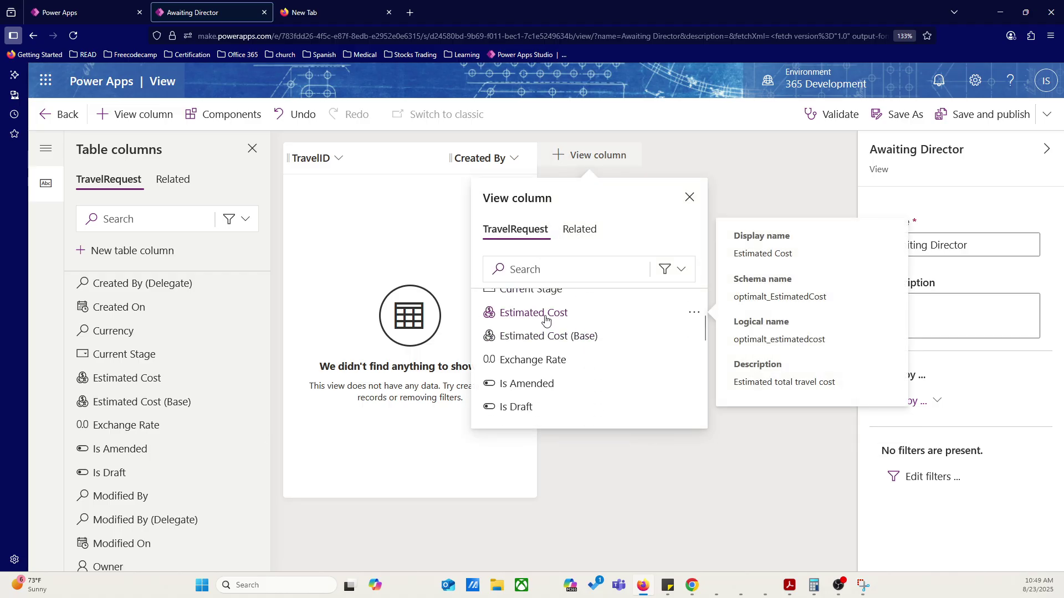
click(544, 313)
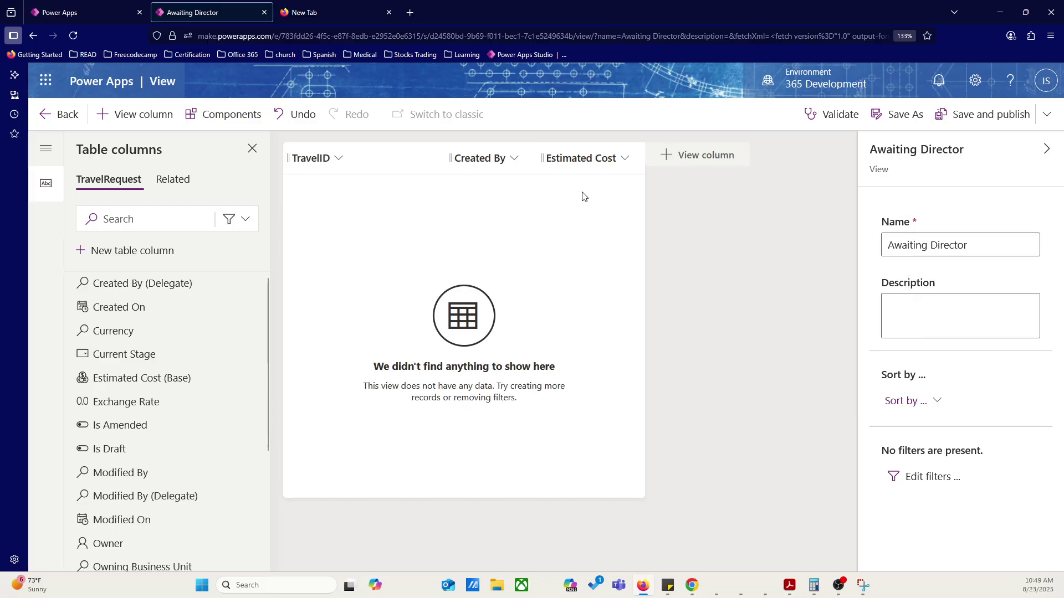
Add the Is Amended and Status columns after Estimated Cost in the view
click(684, 158)
scroll(685, 347, down, 3)
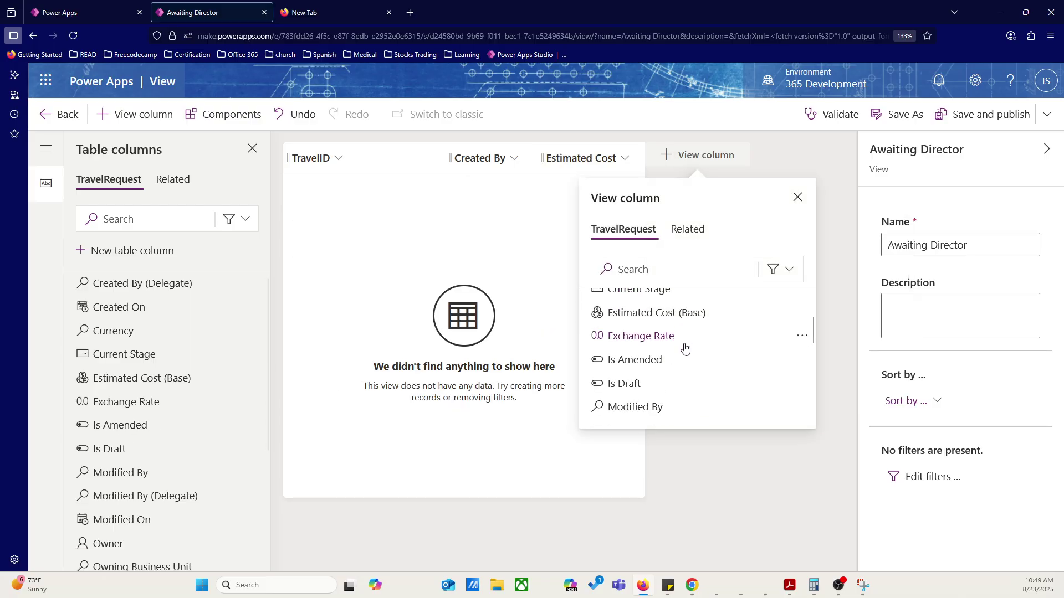
mouse_move(684, 348)
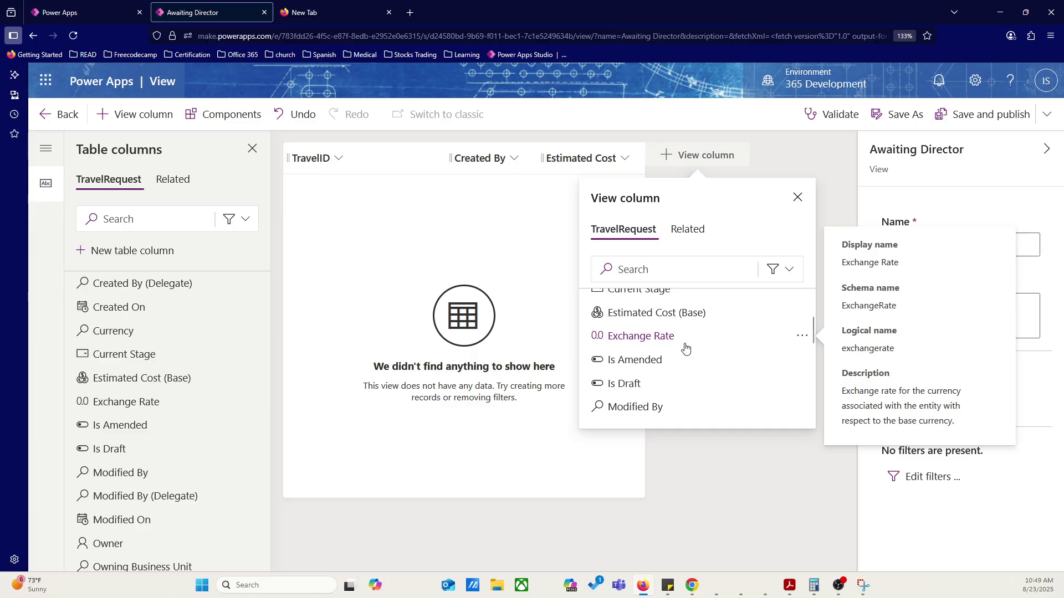
click(662, 362)
click(792, 154)
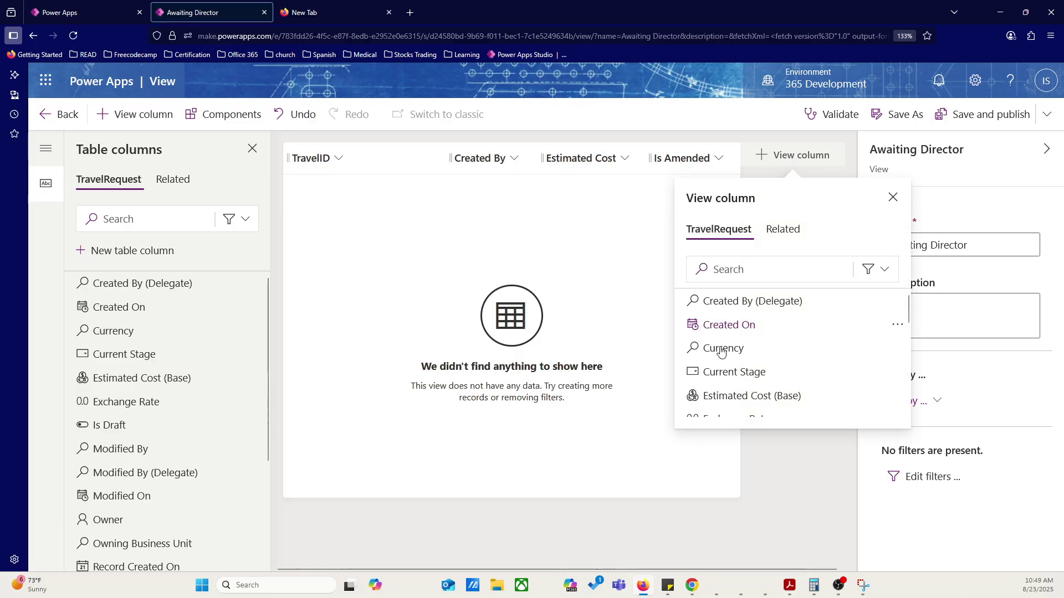
scroll(736, 366, down, 5)
mouse_move(738, 364)
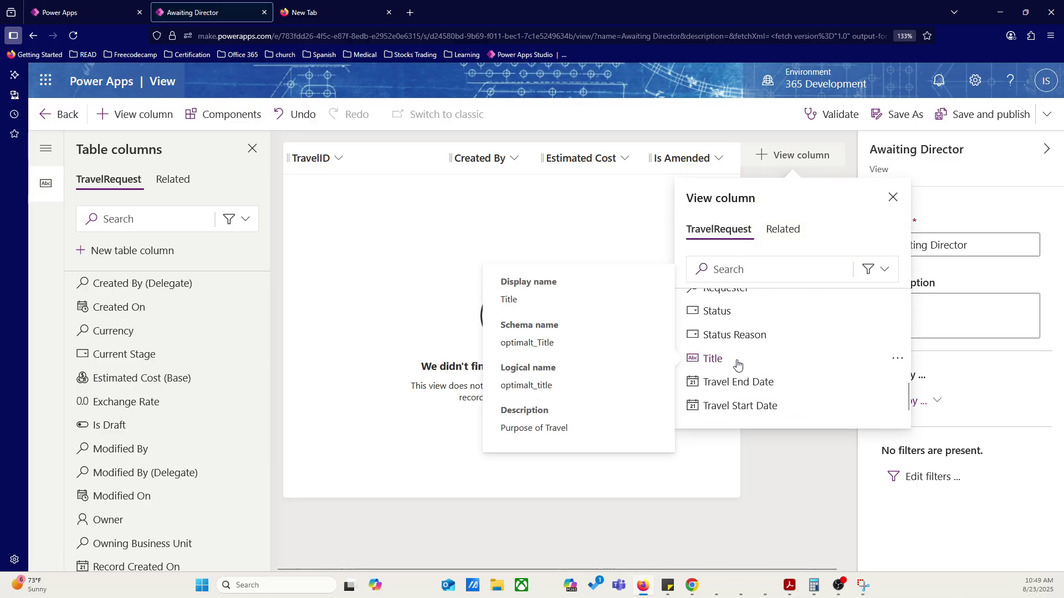
click(723, 312)
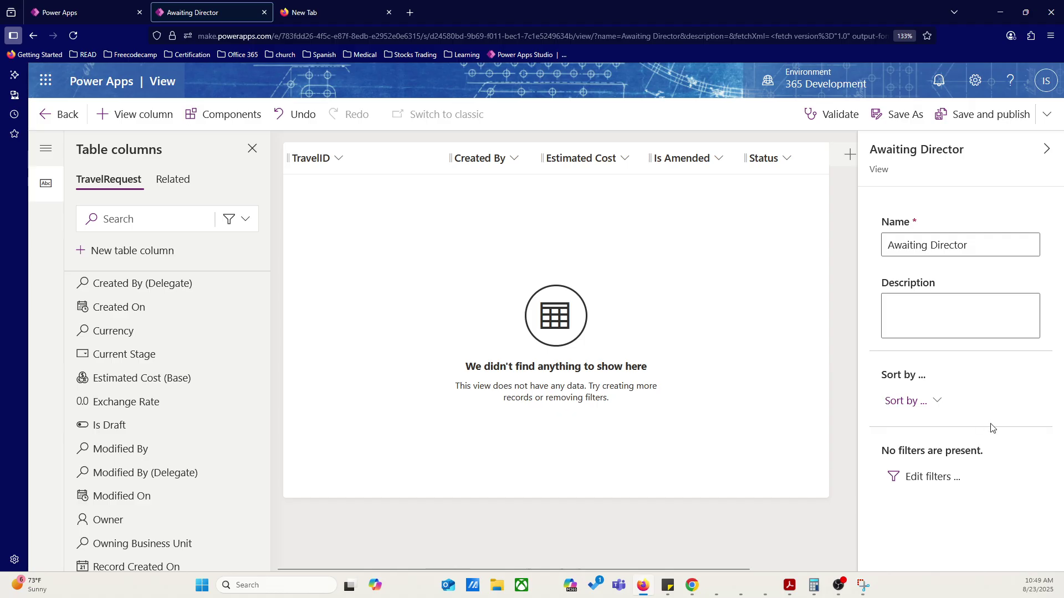
Filter the view with one condition row where Current Stage equals Awaiting Director, and apply the filter
click(929, 478)
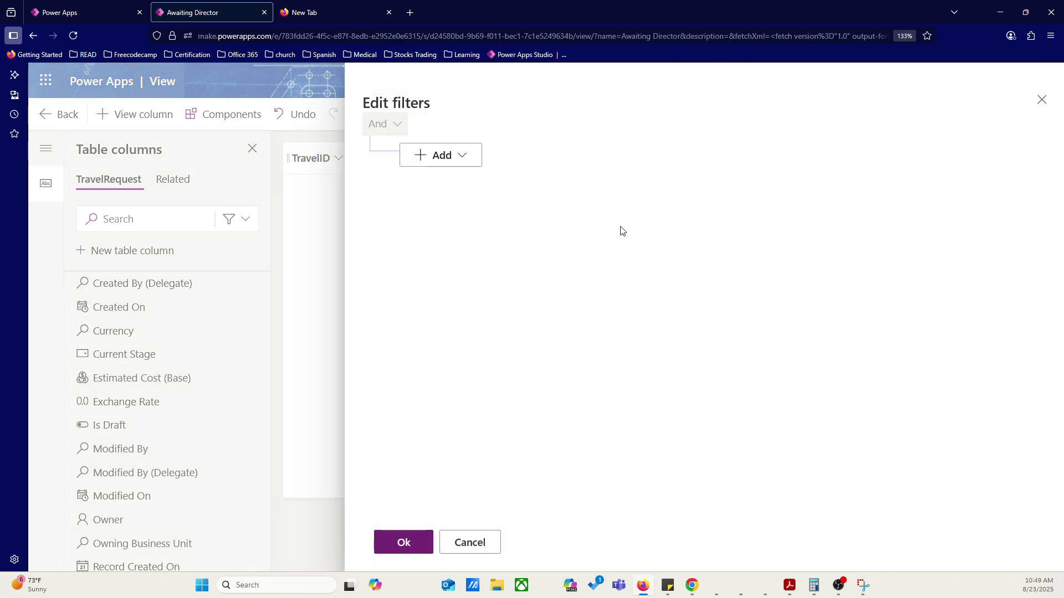
click(452, 156)
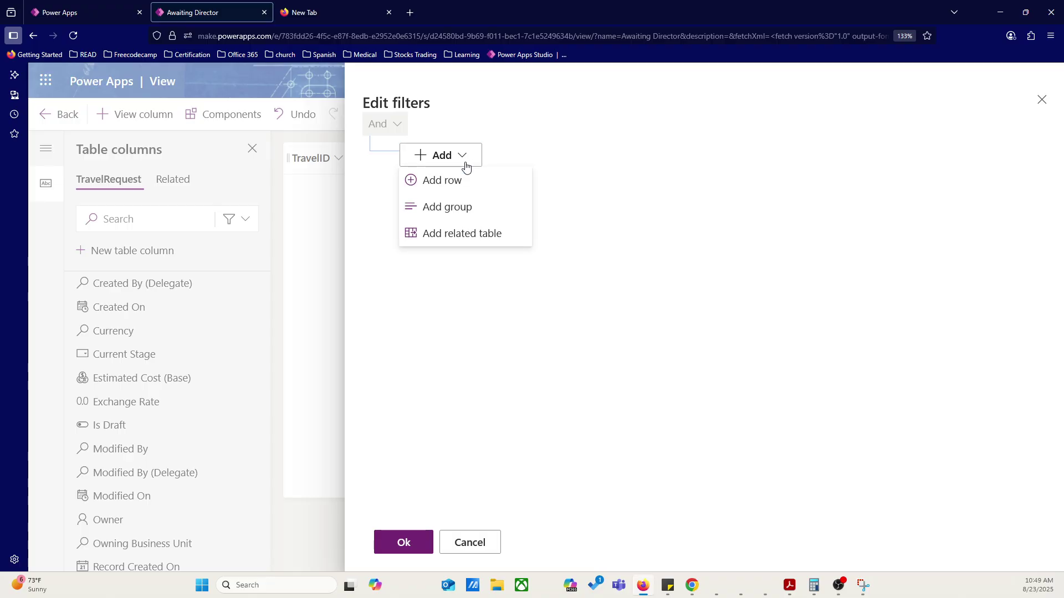
click(436, 182)
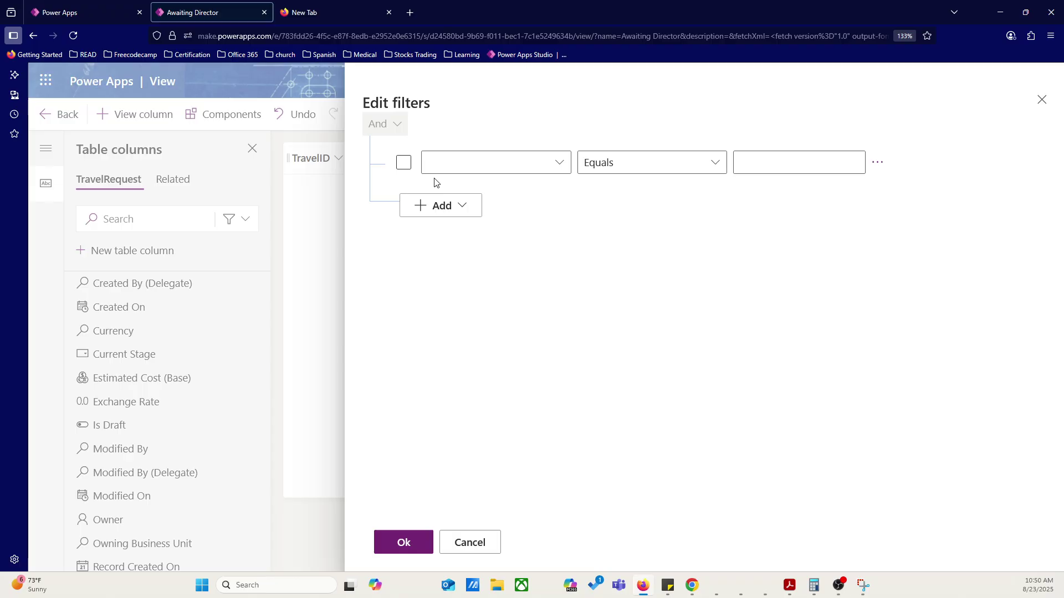
click(525, 162)
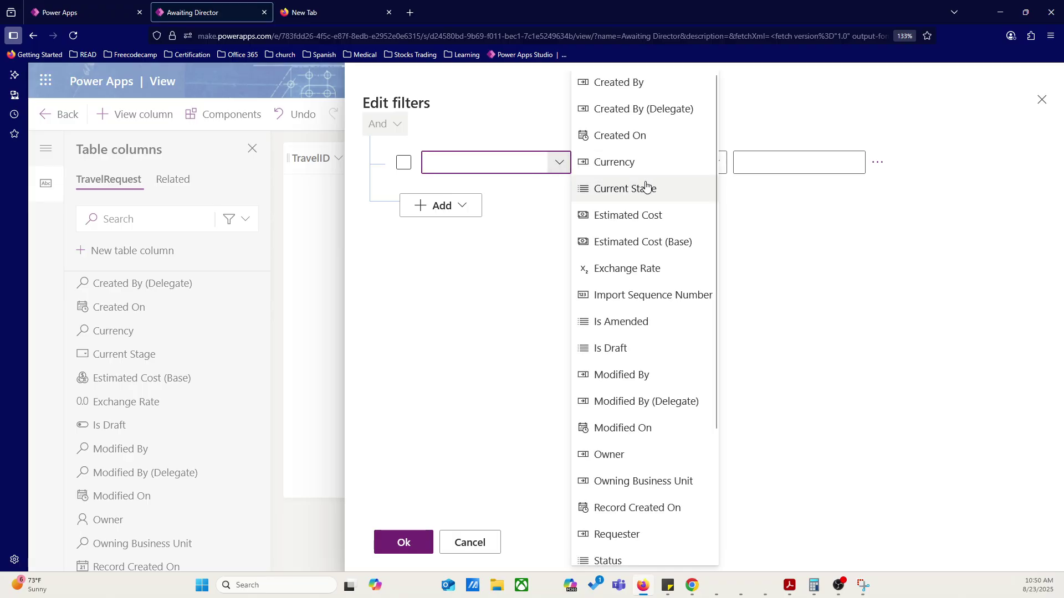
click(644, 188)
click(798, 164)
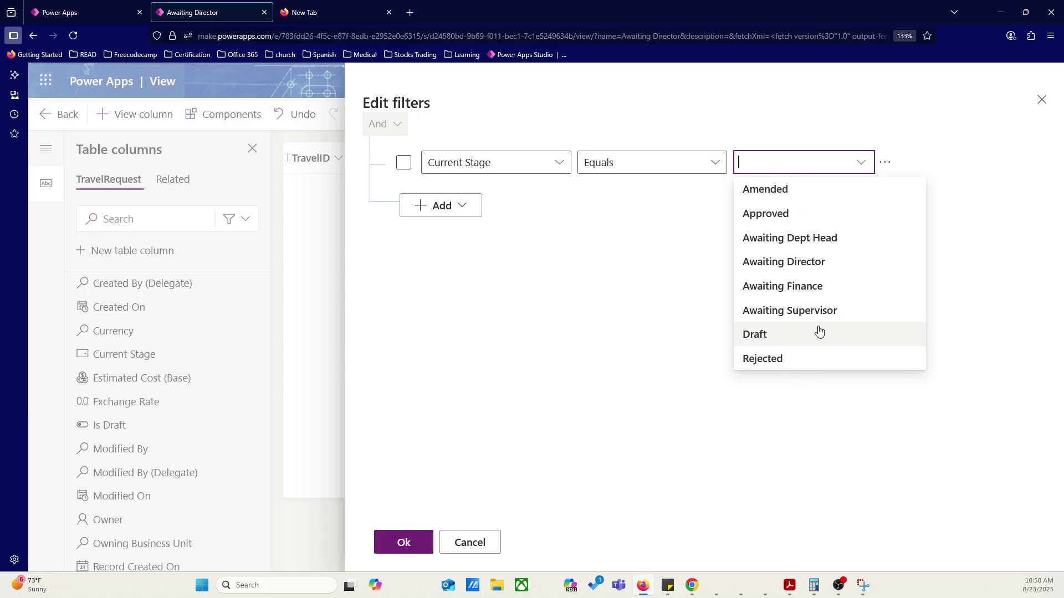
click(829, 265)
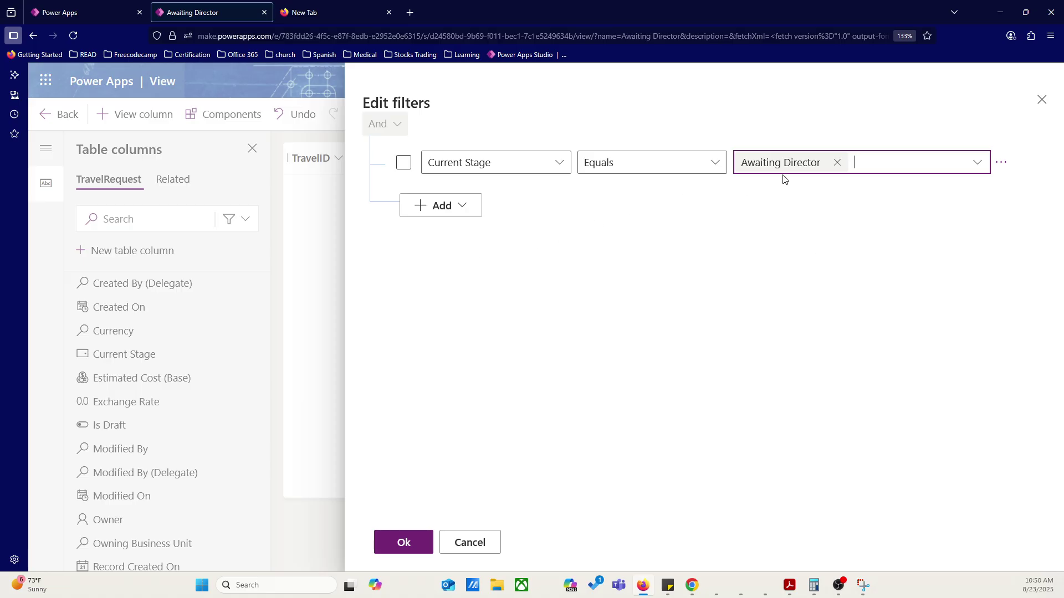
click(1001, 163)
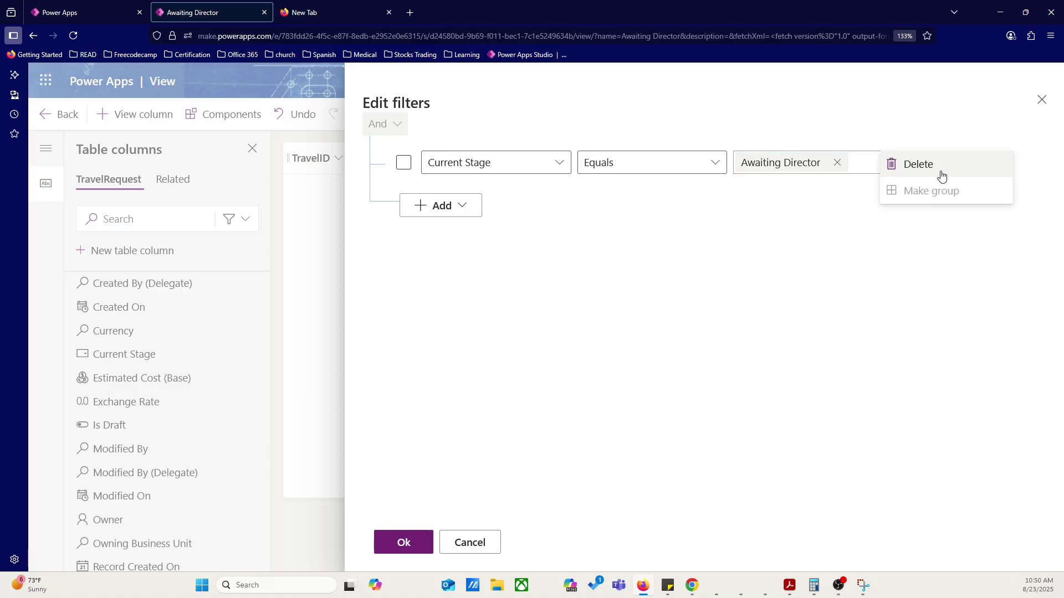
click(788, 286)
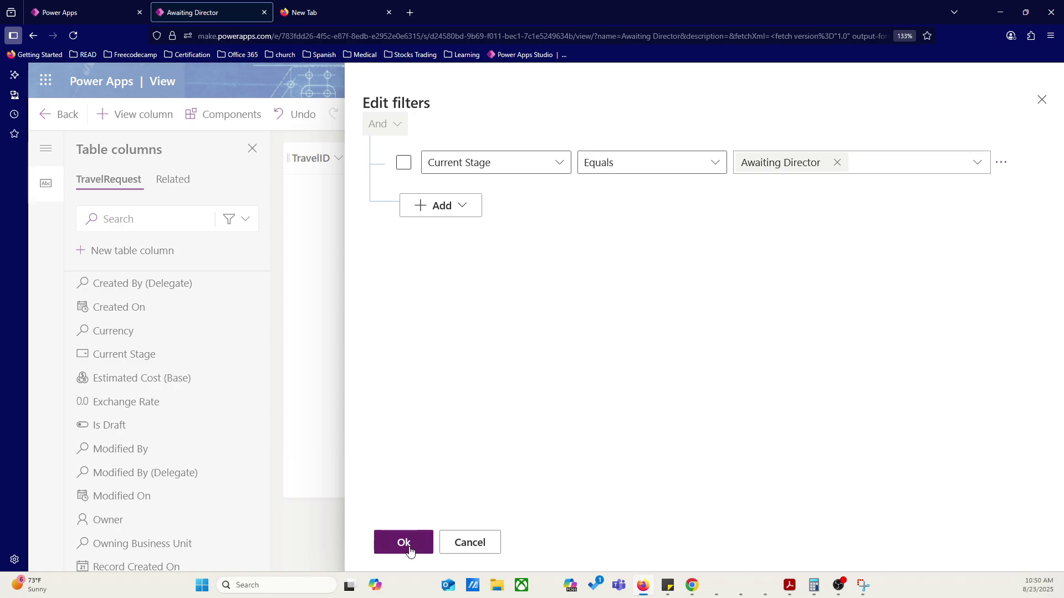
click(464, 207)
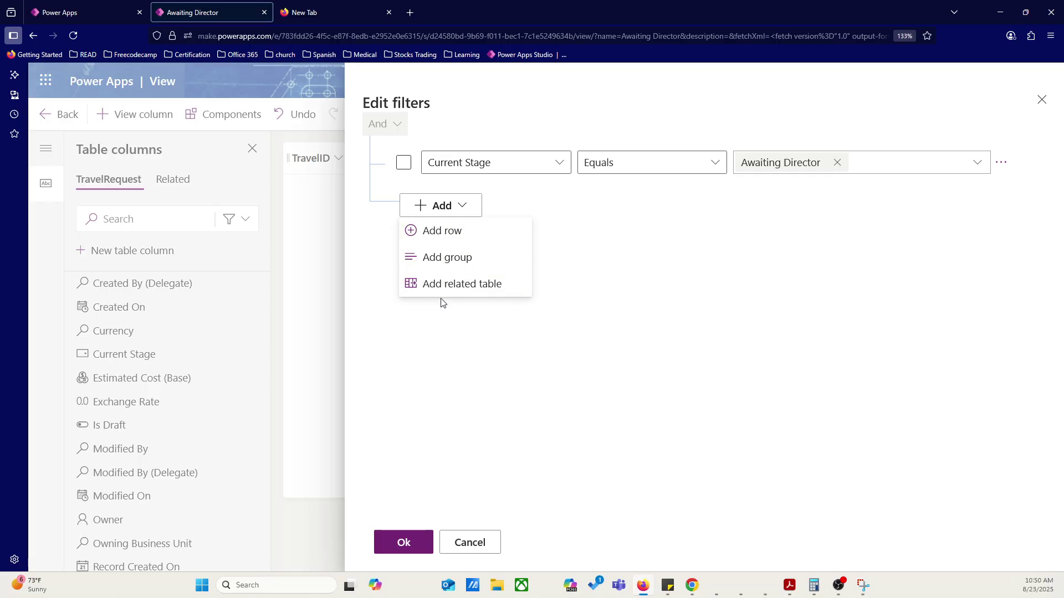
click(633, 342)
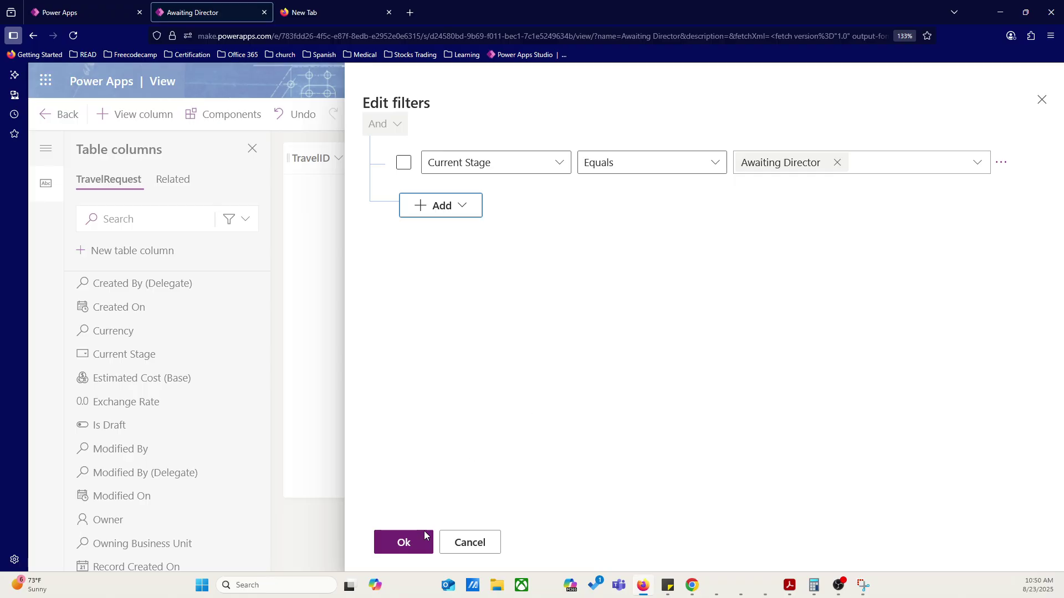
click(414, 549)
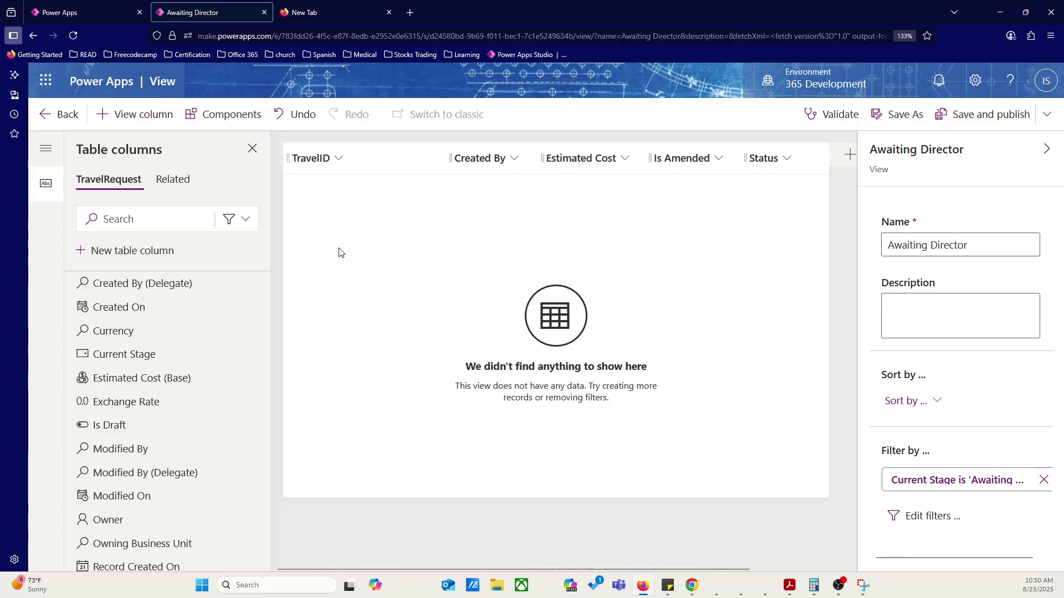
Save and publish the Awaiting Director view, and save a copy of it under the same name
click(1045, 149)
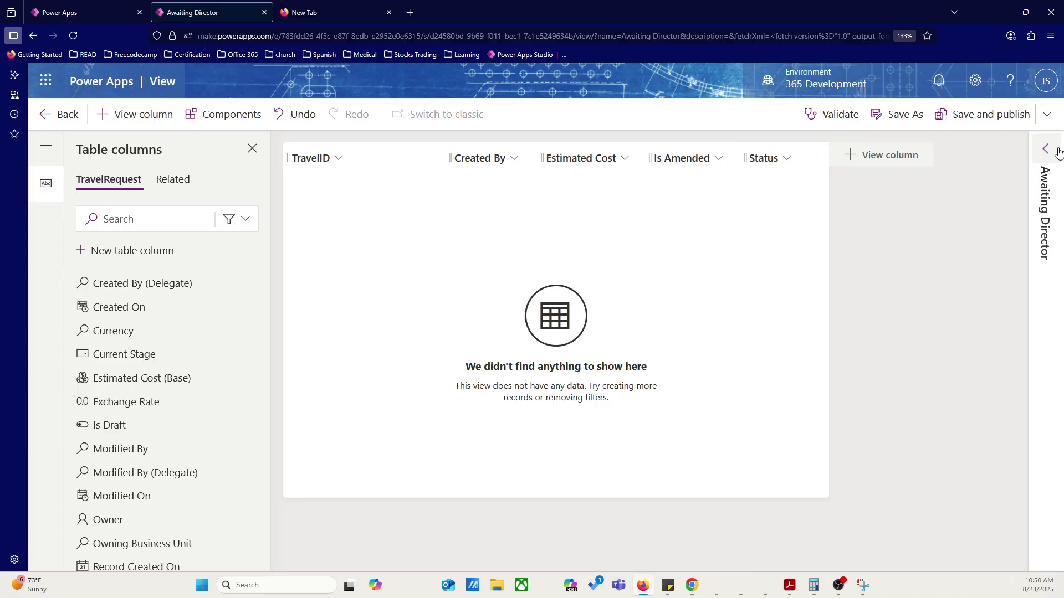
click(990, 120)
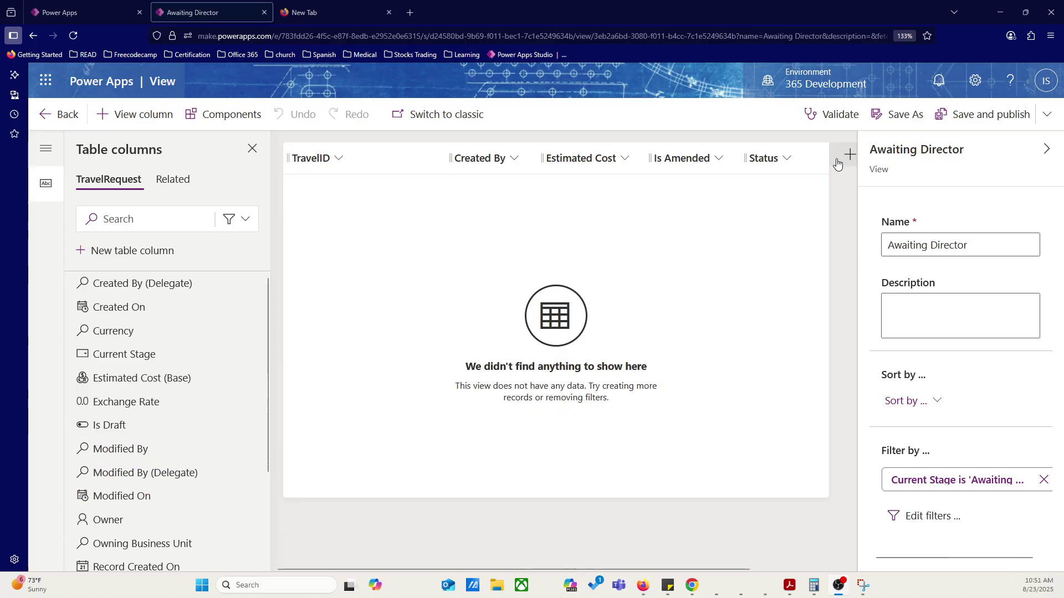
click(894, 115)
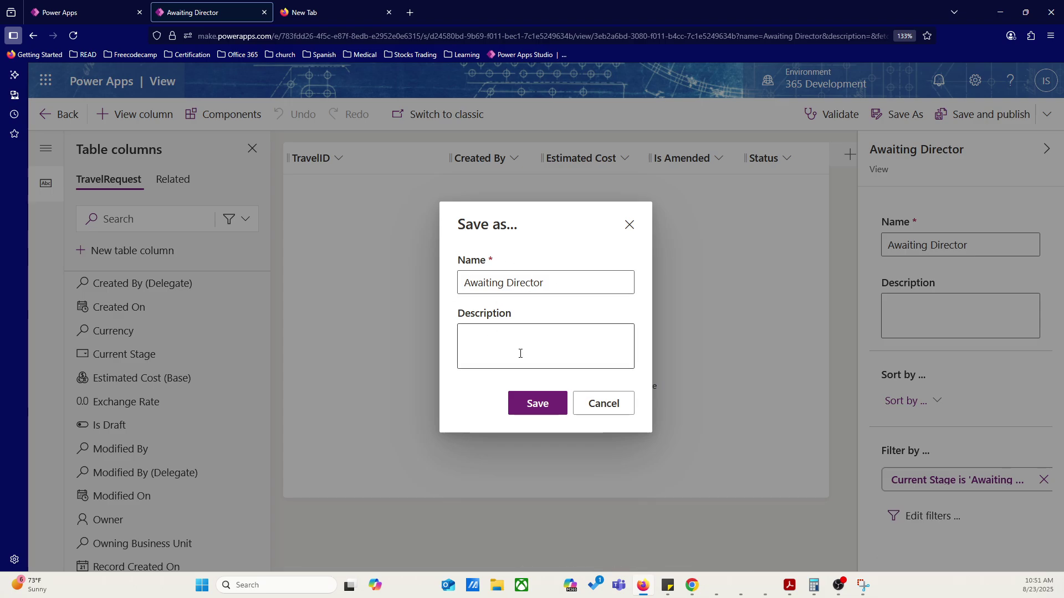
click(537, 403)
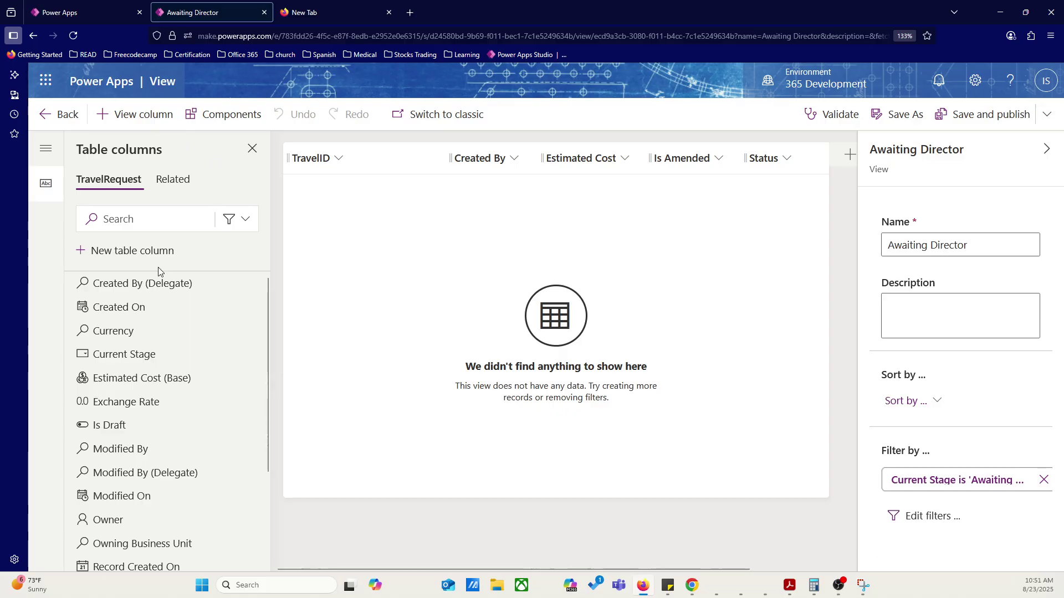
Leave the view designer and open the Travel Approval Model Driven app from the solution's apps for editing
click(44, 115)
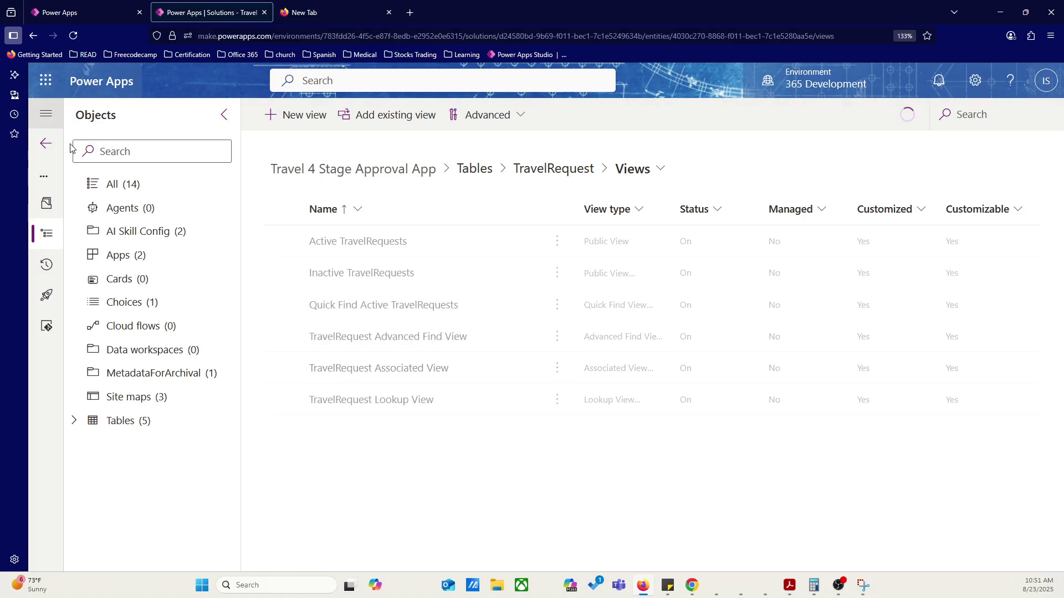
click(123, 261)
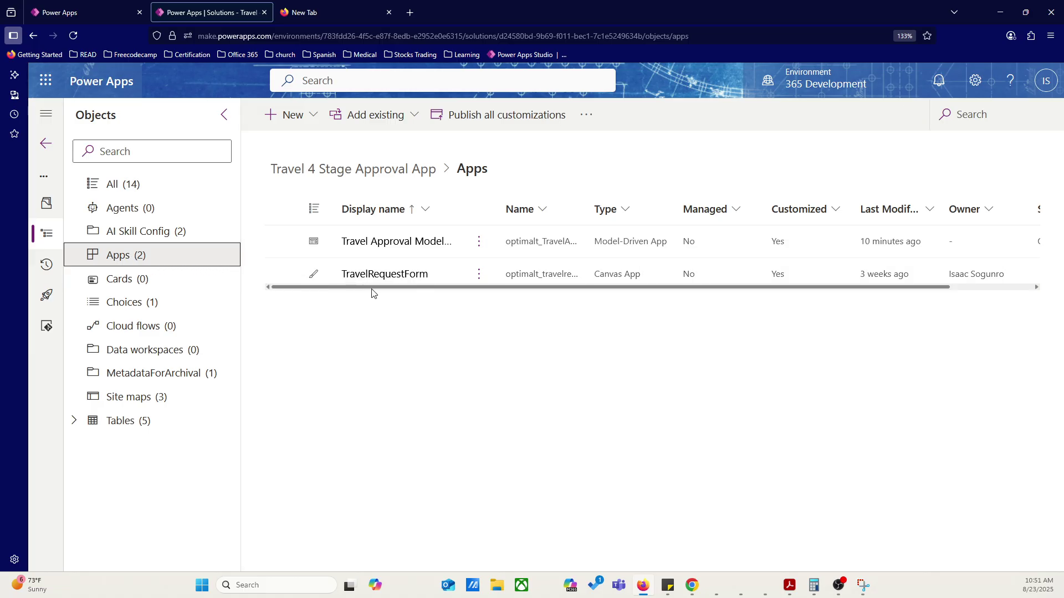
click(479, 243)
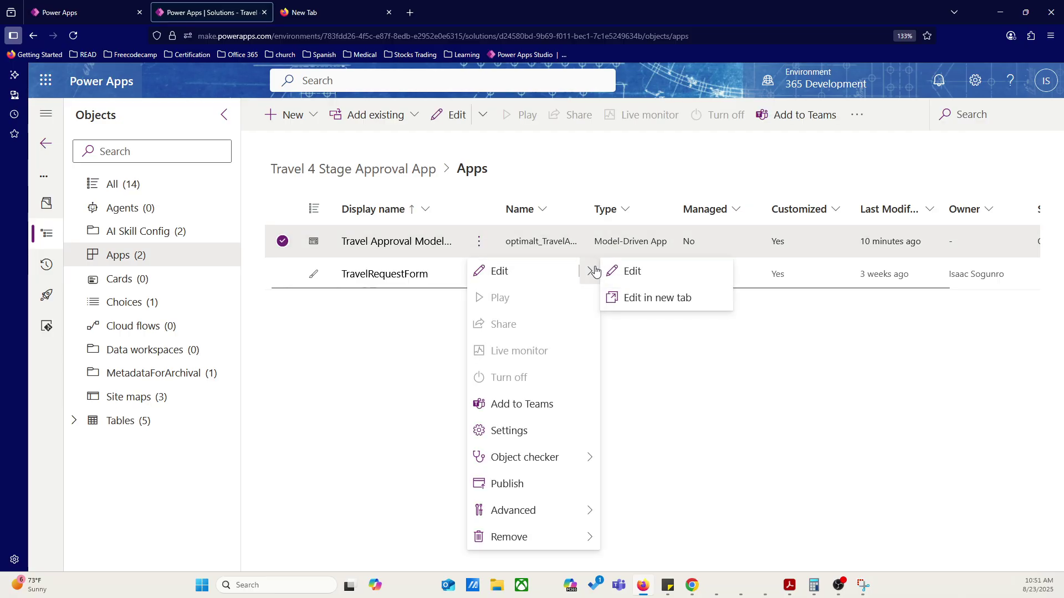
click(622, 270)
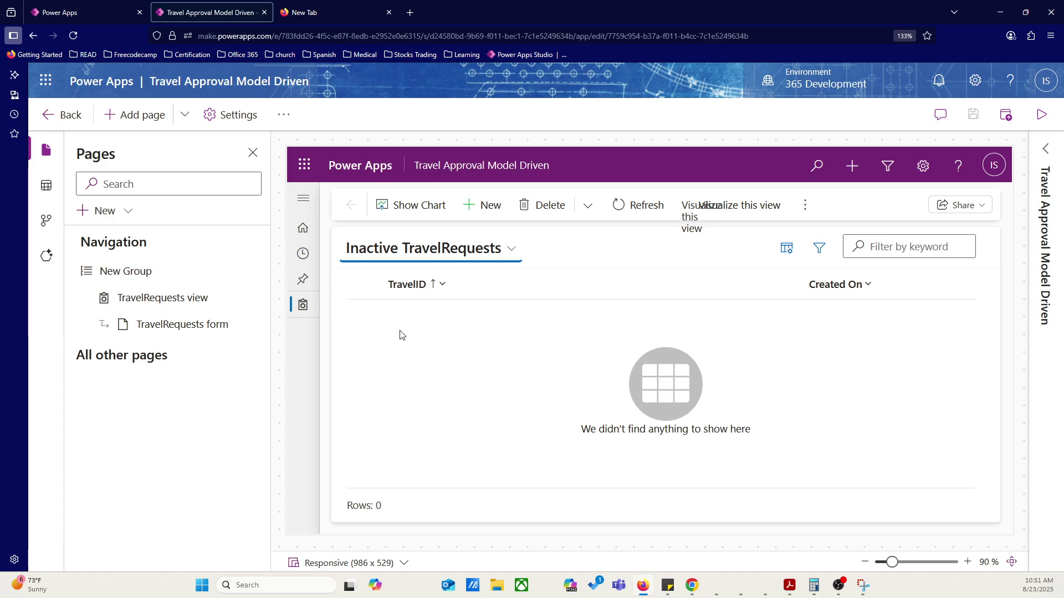
Preview both Awaiting Director views, one after the other, on the app's TravelRequests page without adding a page
click(127, 218)
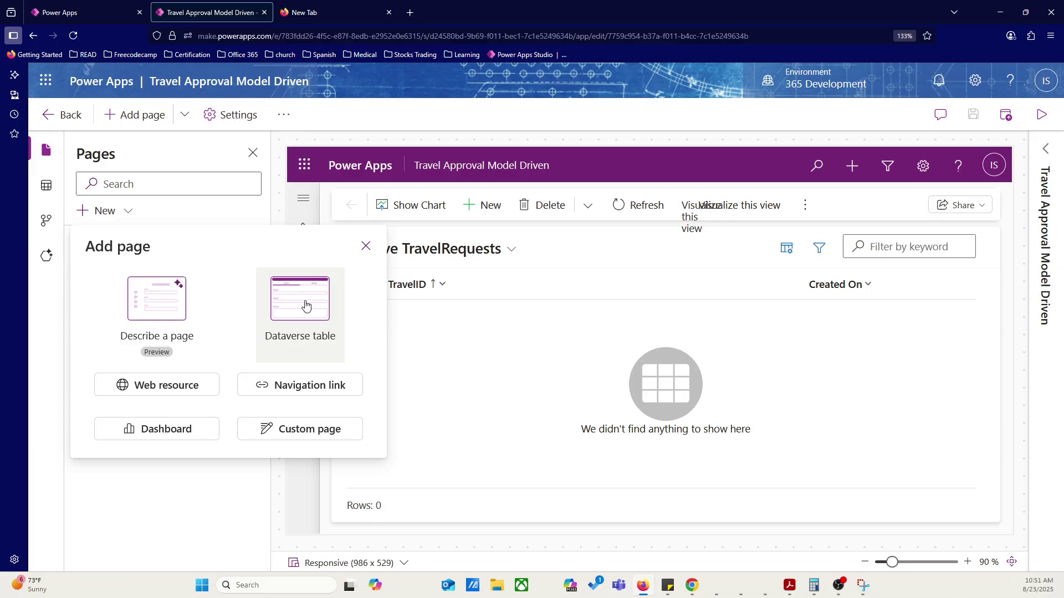
click(365, 246)
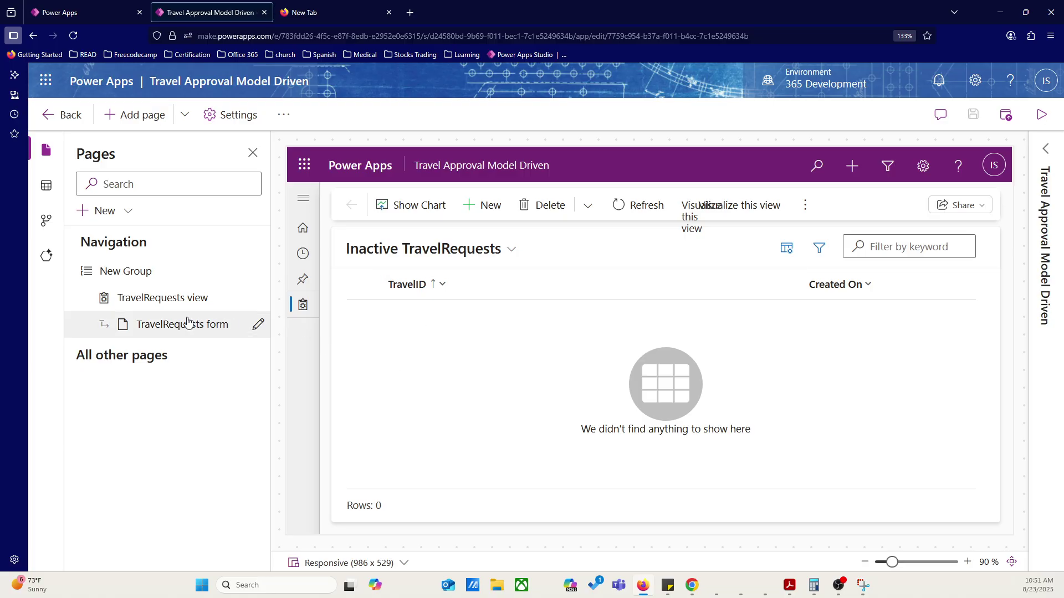
click(510, 250)
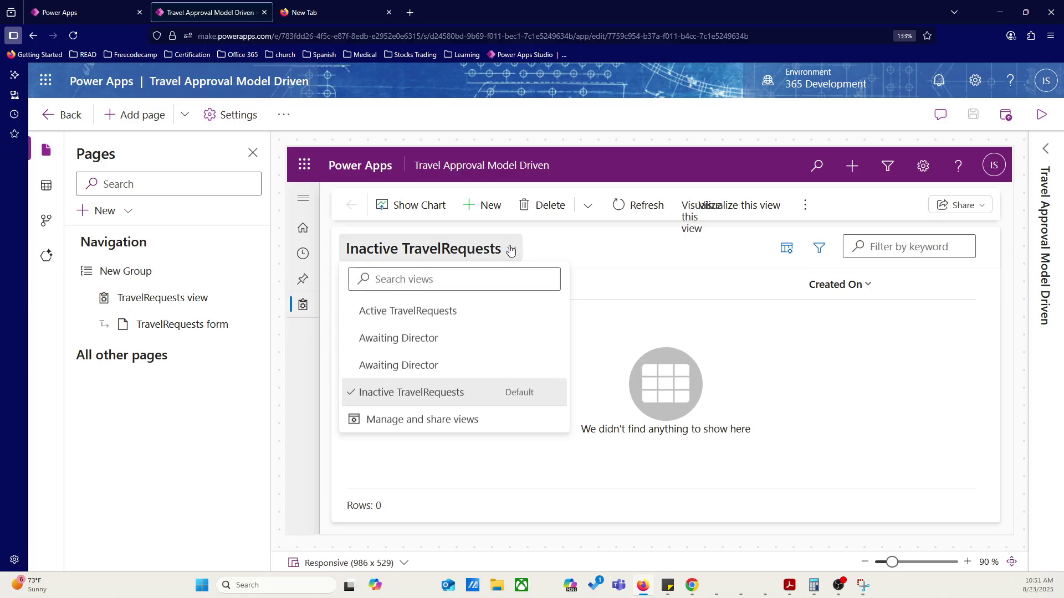
click(403, 346)
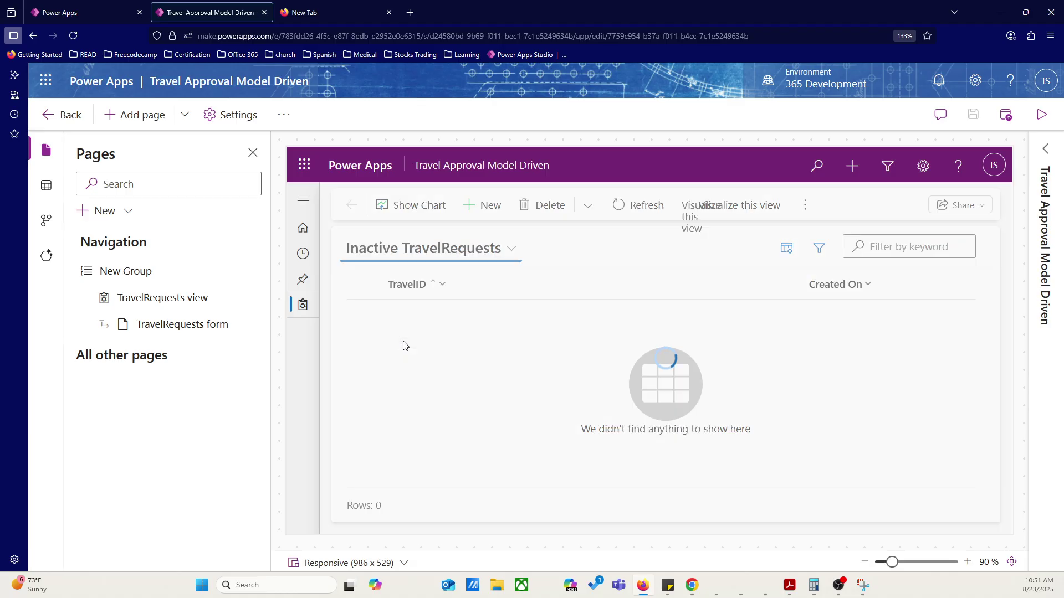
click(473, 250)
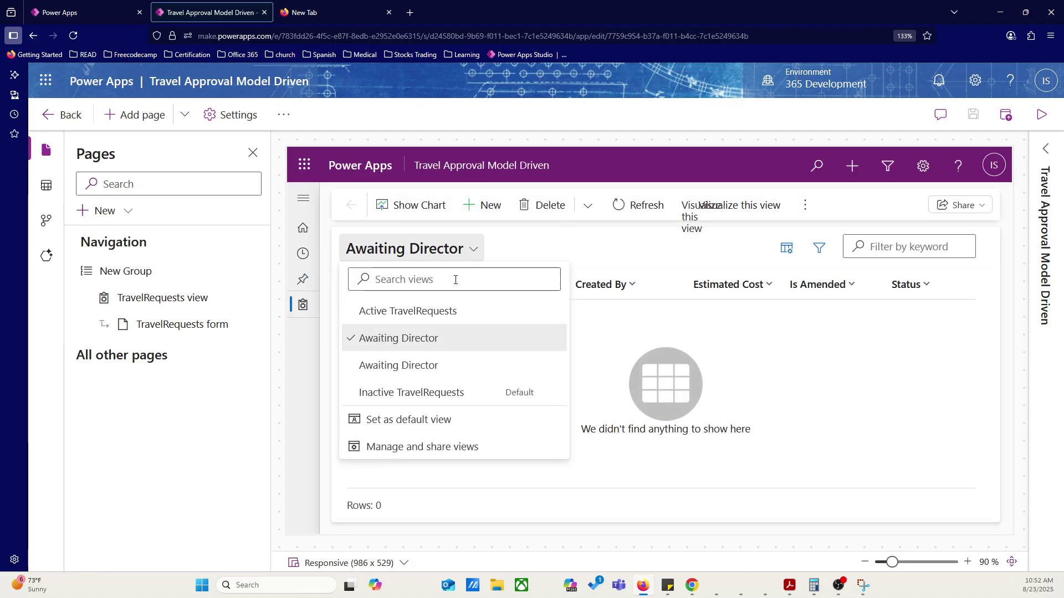
click(417, 362)
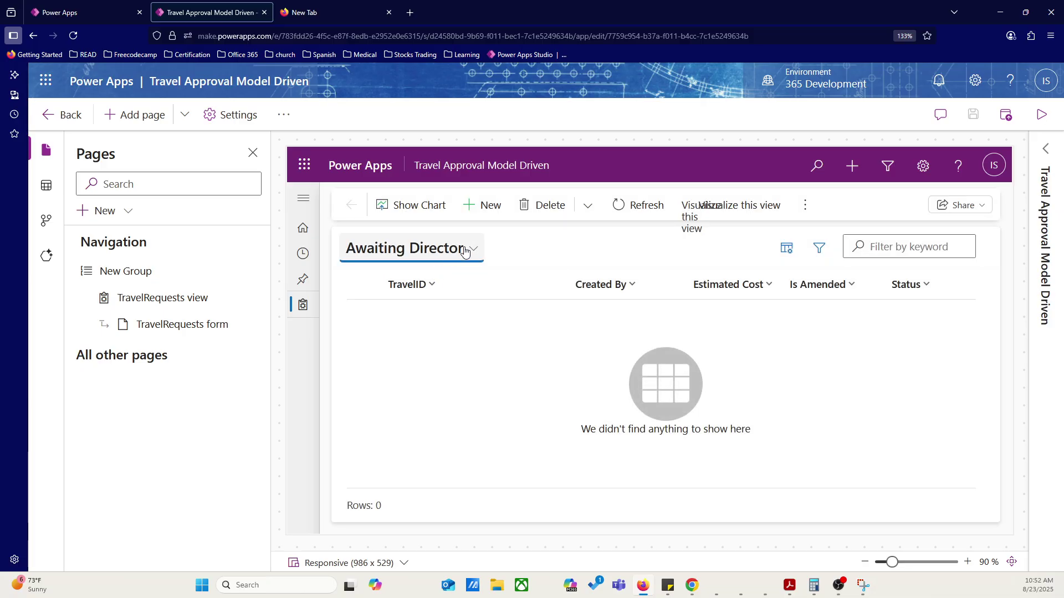
Switch back and forth between the two Awaiting Director views in the app preview, and look through the app's general properties
click(471, 251)
click(435, 364)
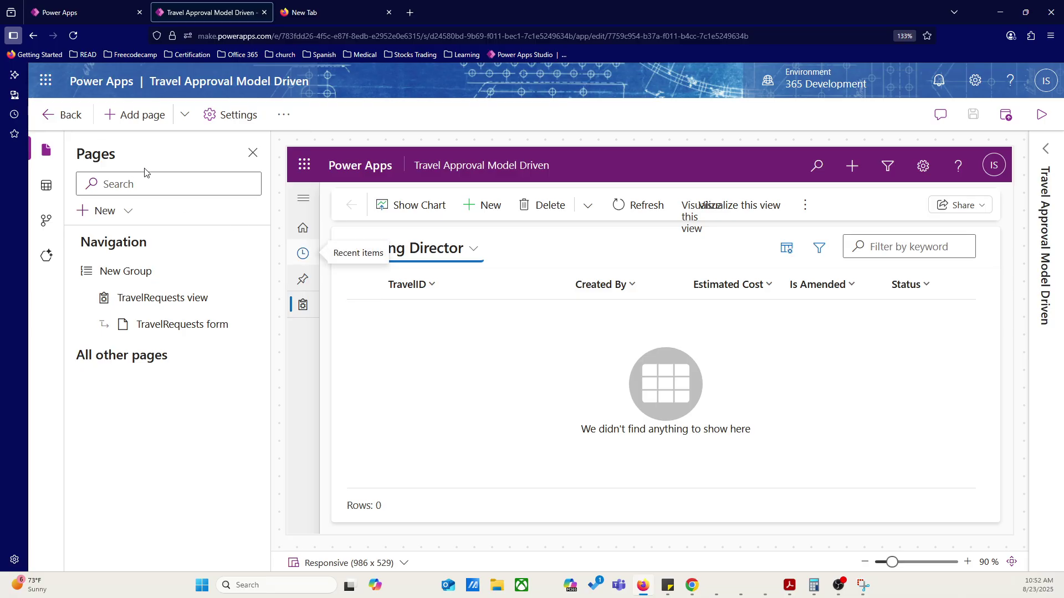
click(468, 263)
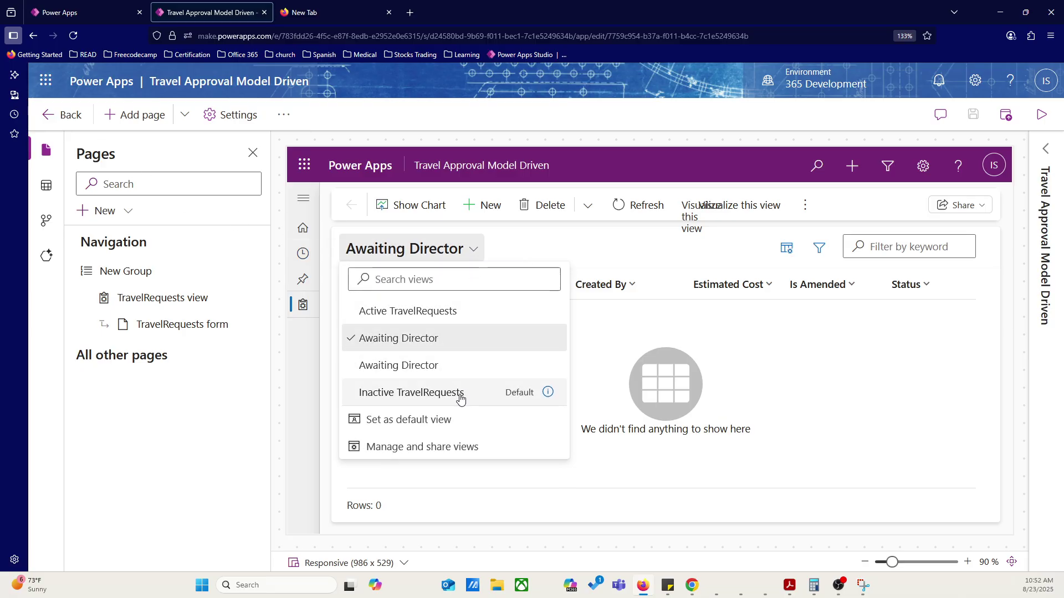
click(455, 364)
click(468, 253)
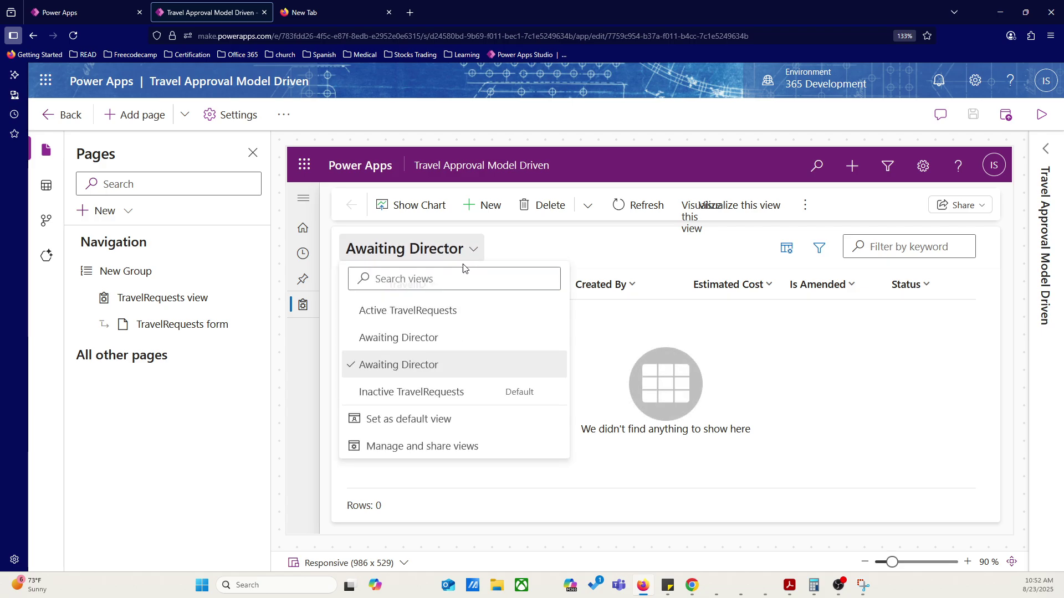
click(447, 335)
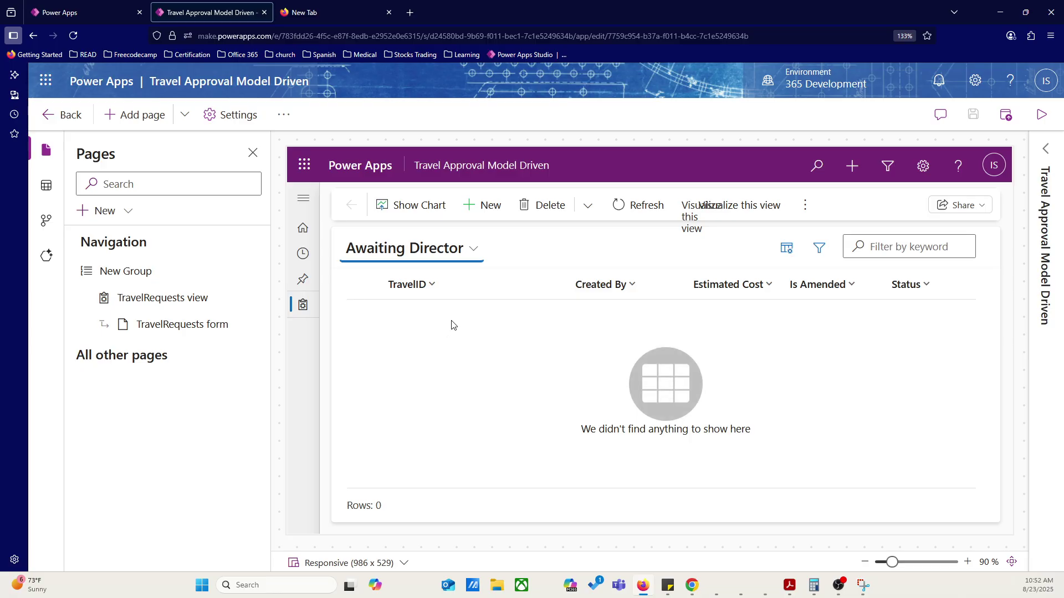
click(1045, 148)
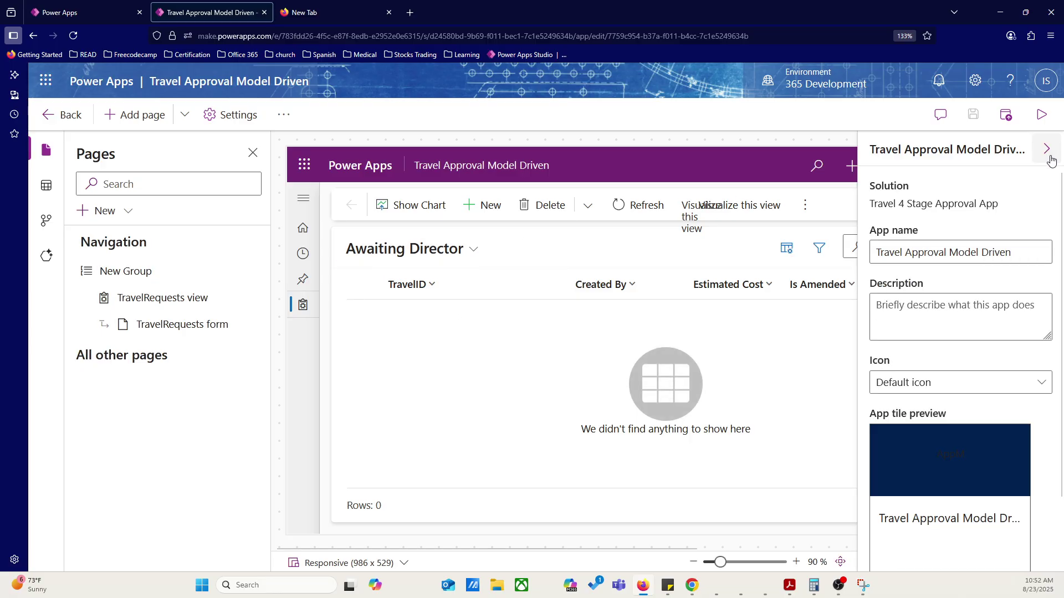
scroll(926, 427, down, 1)
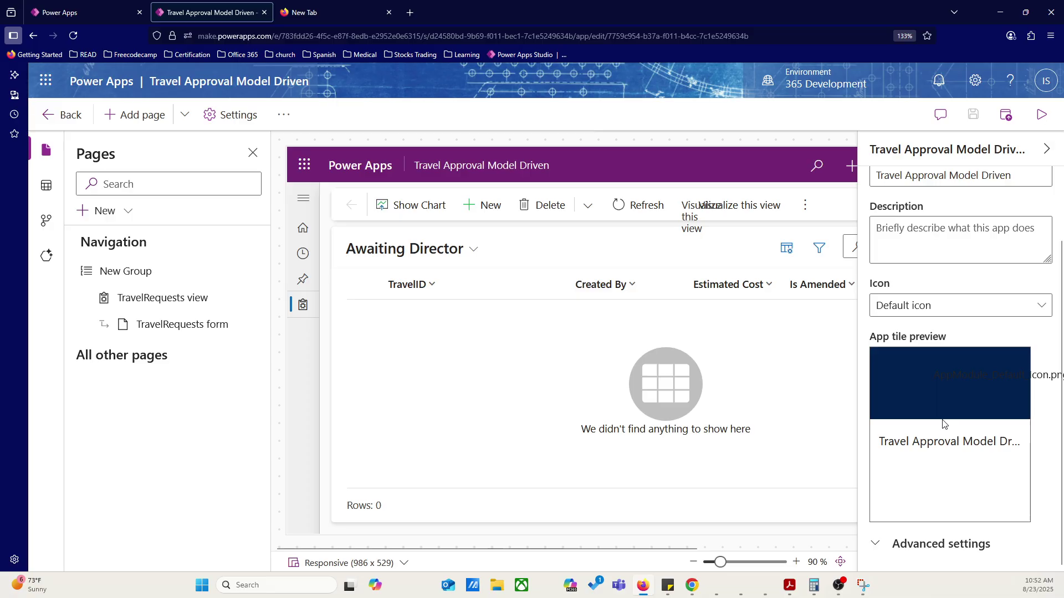
scroll(944, 424, up, 1)
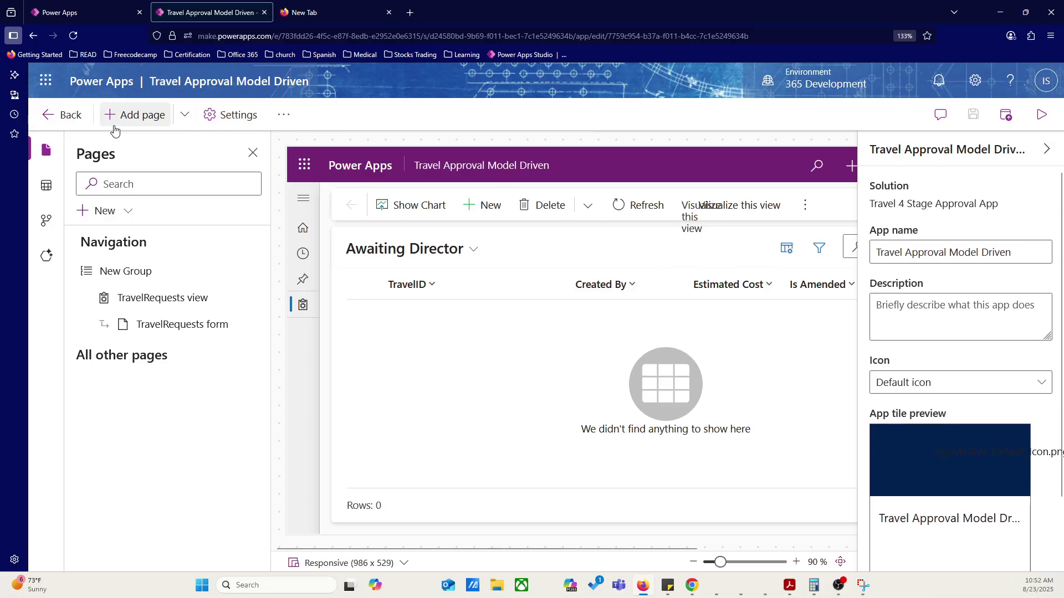
Leave the app designer and open the list of views of the solution's TravelRequest table
click(48, 121)
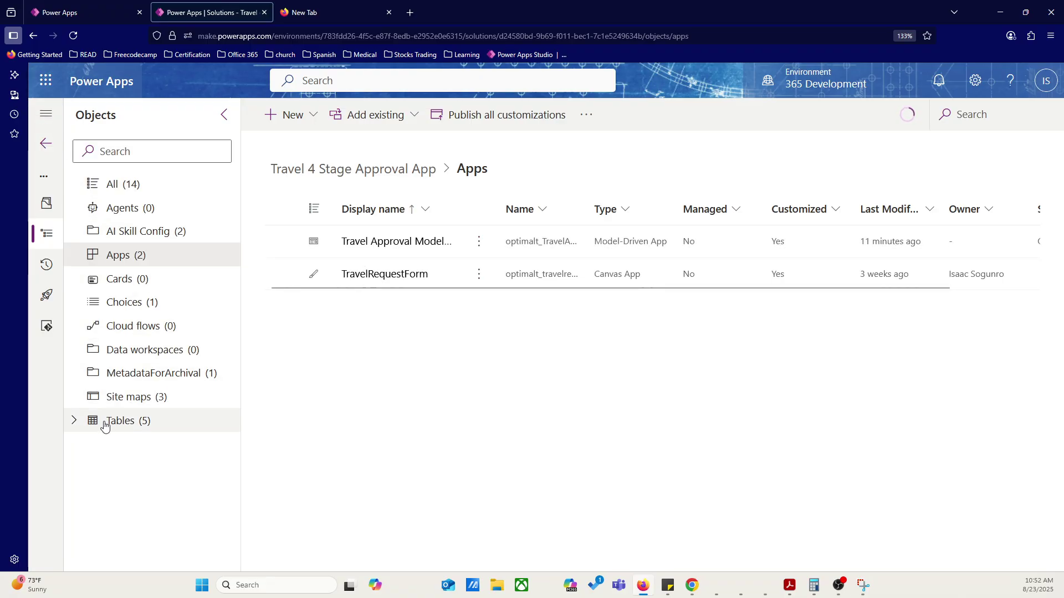
click(80, 422)
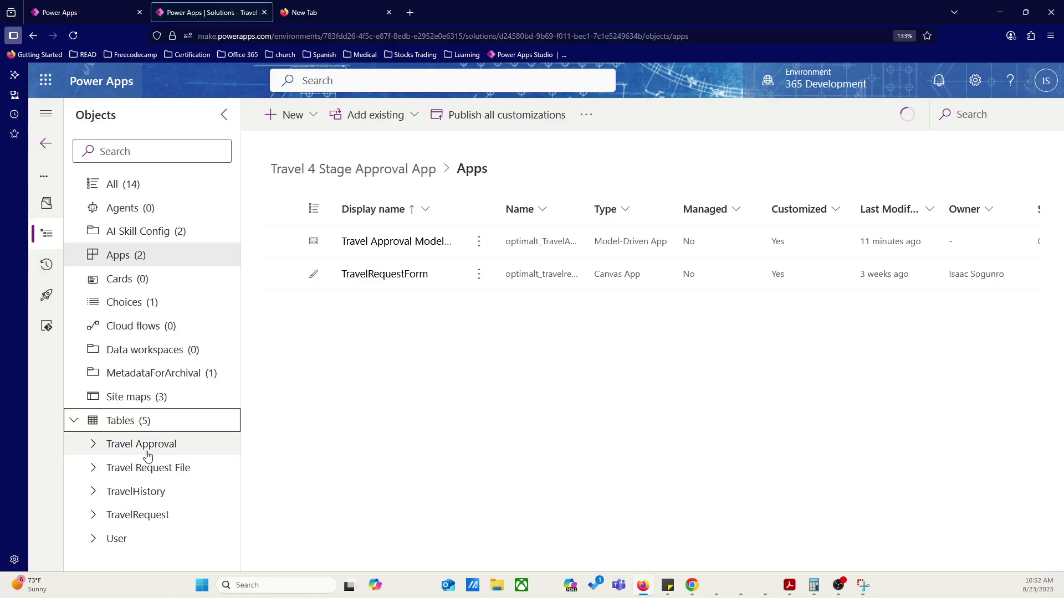
click(138, 514)
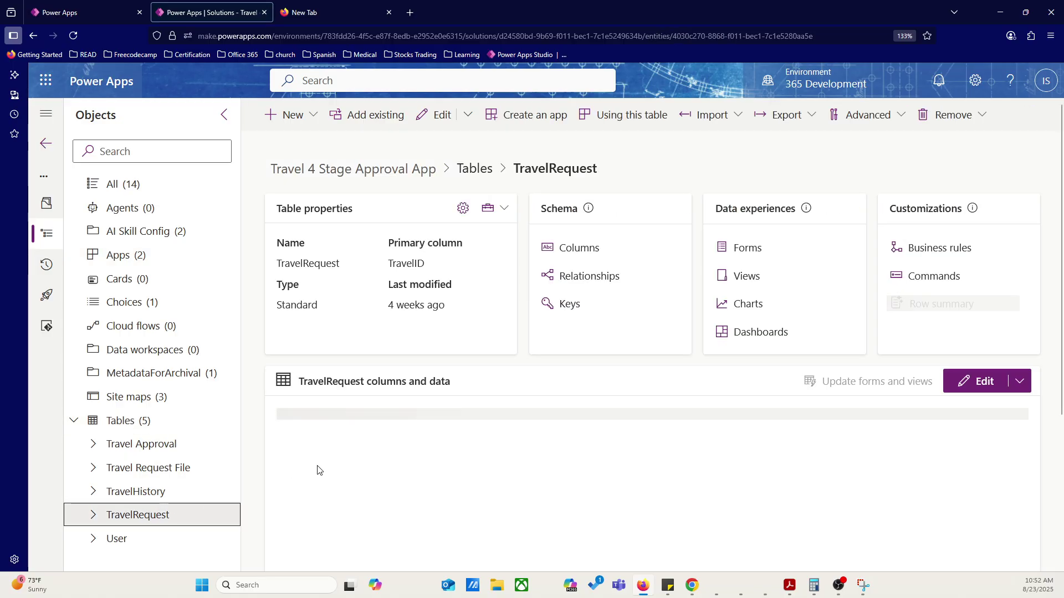
click(737, 273)
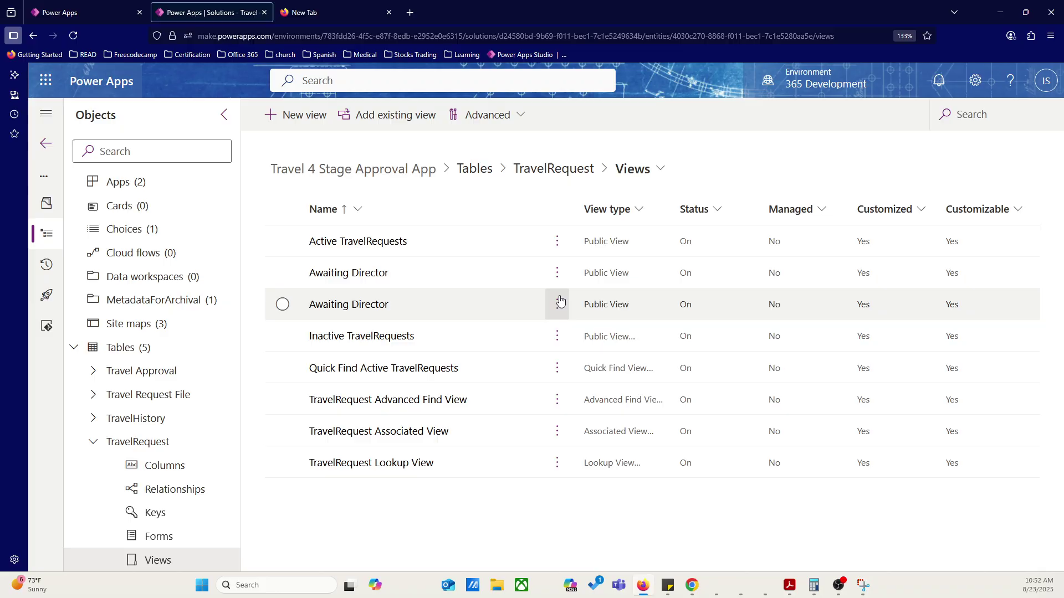
Delete the second of the two Awaiting Director views from the environment and set the remaining one as the default view
click(559, 304)
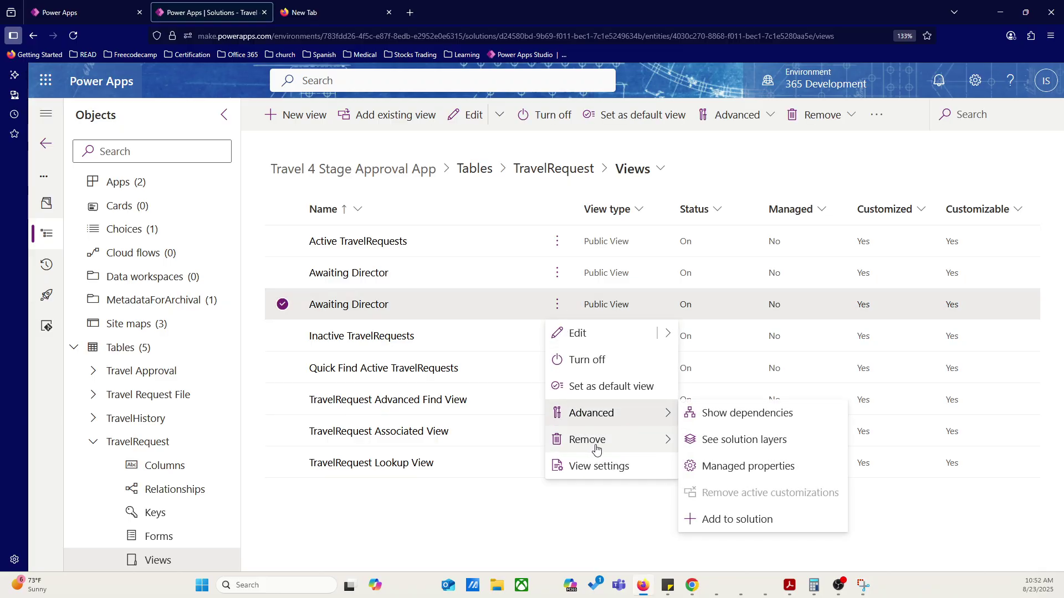
mouse_move(604, 442)
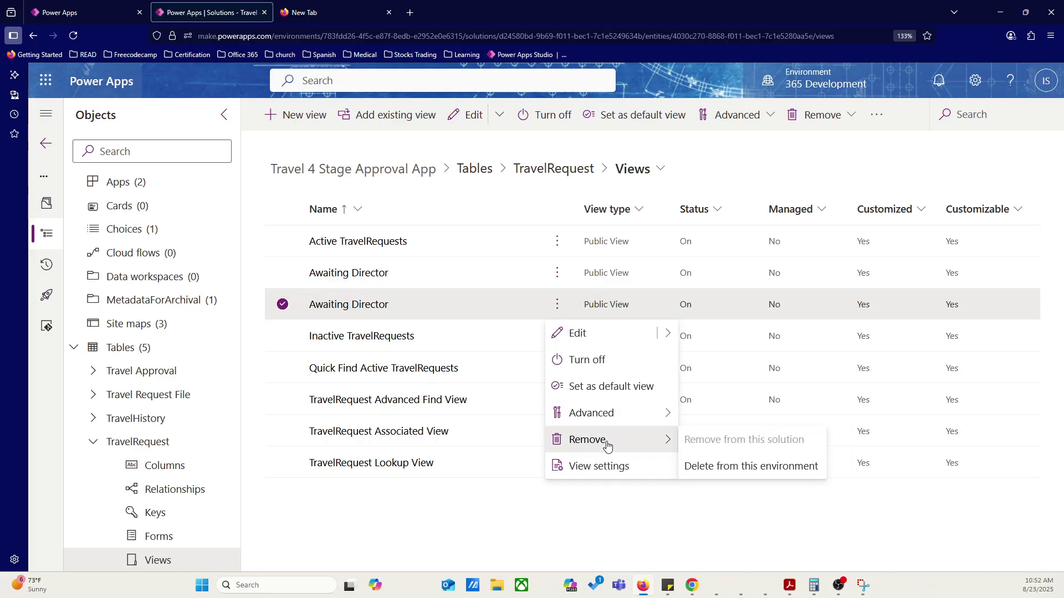
click(719, 469)
click(610, 368)
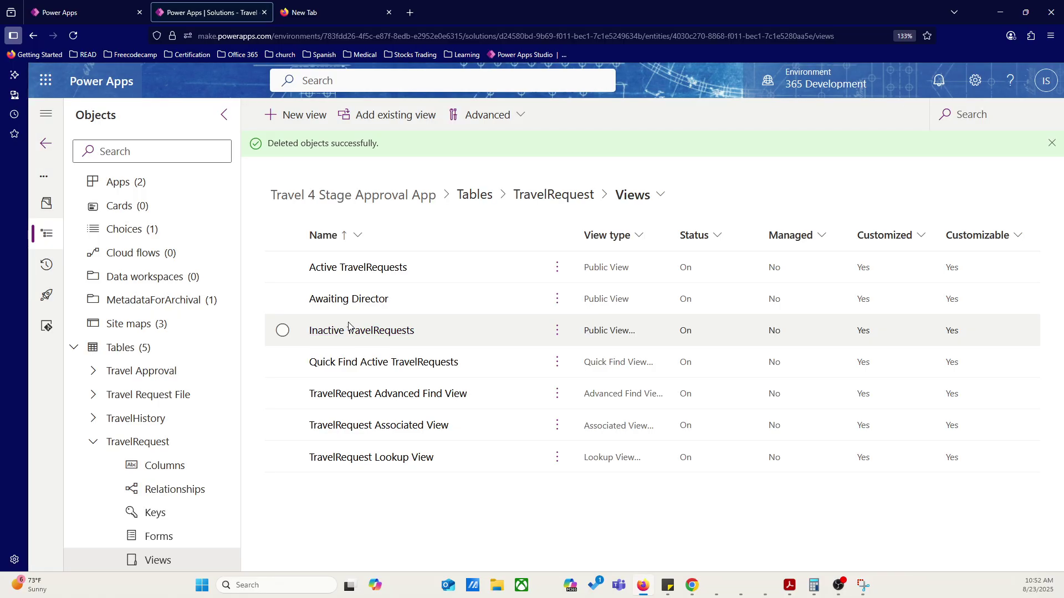
click(556, 305)
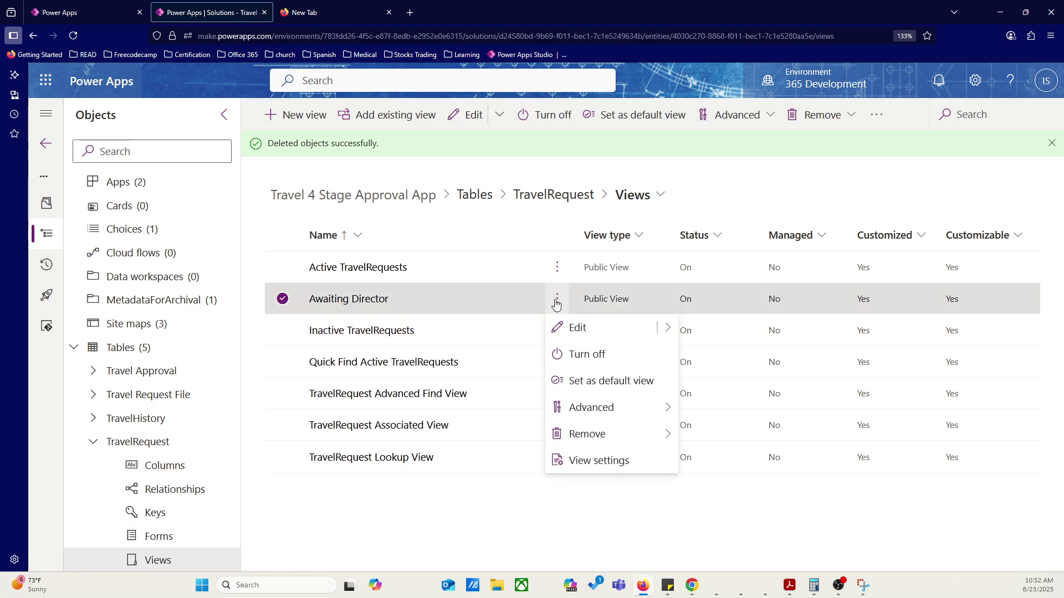
click(592, 381)
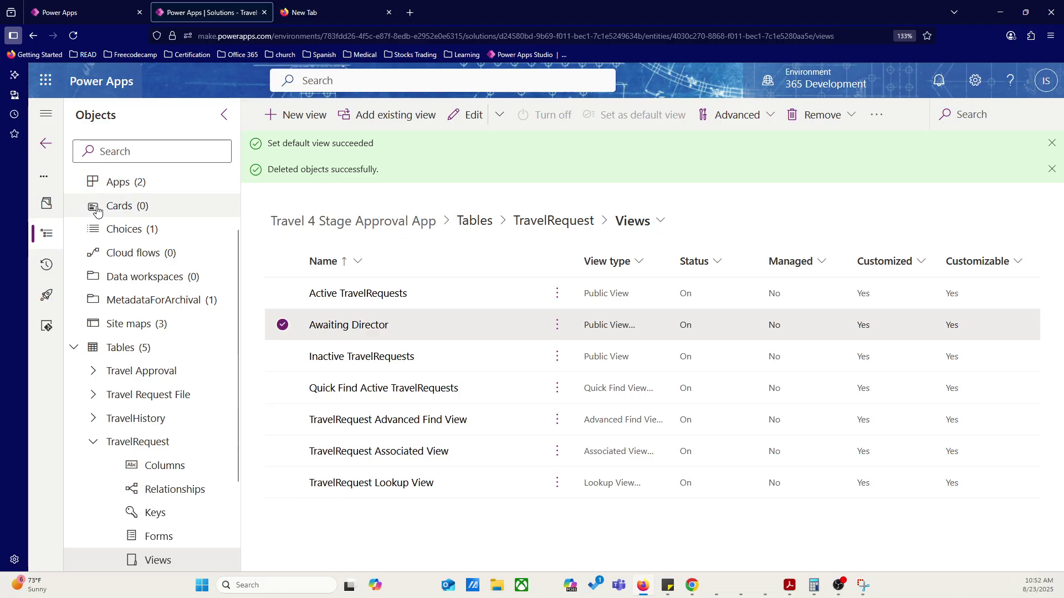
Reopen the Travel Approval Model Driven app for editing and check the views offered on its TravelRequests page
click(124, 183)
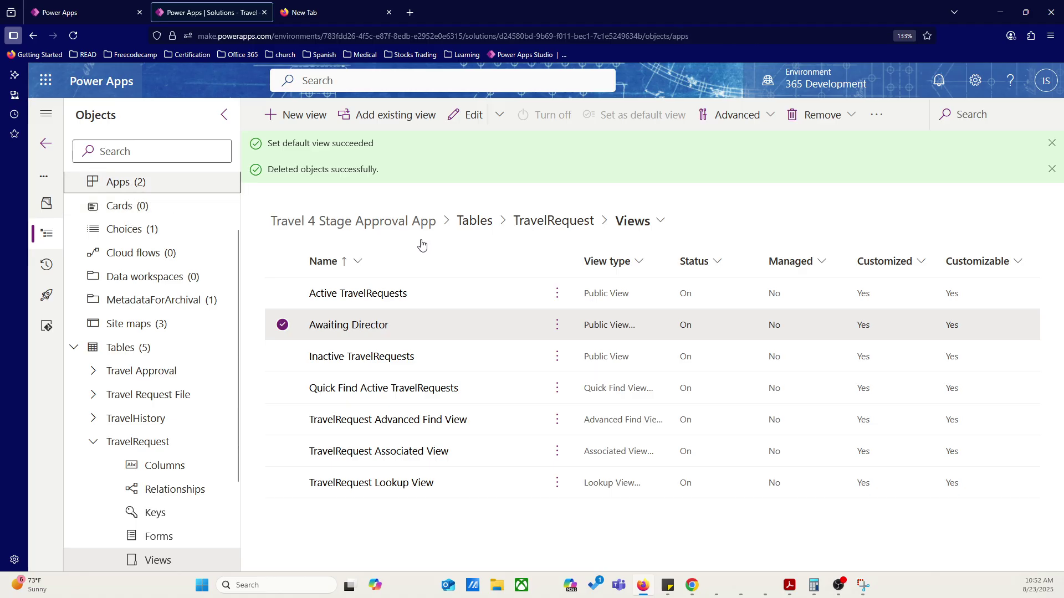
click(480, 242)
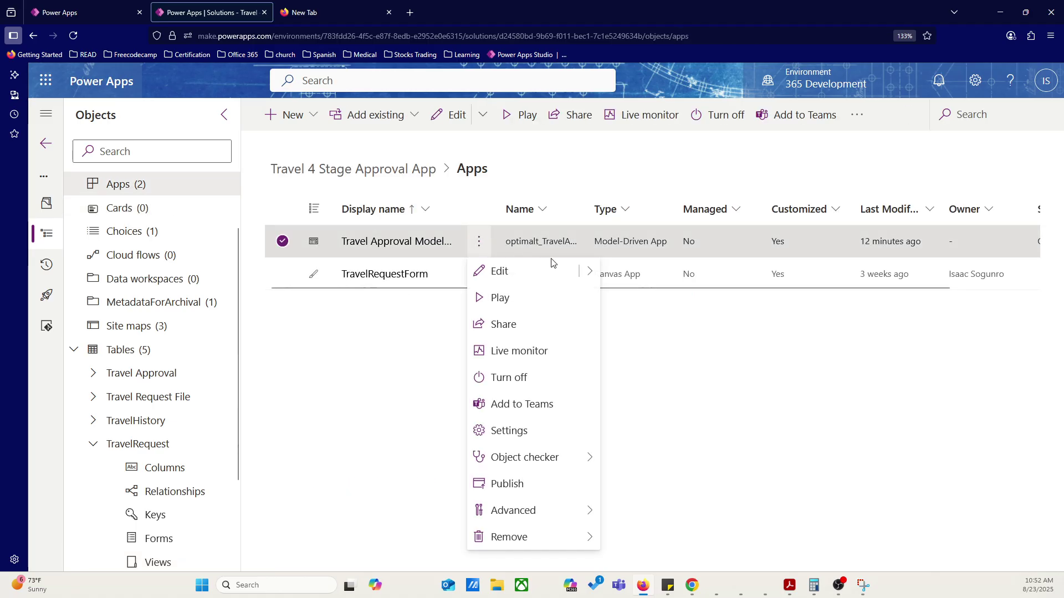
mouse_move(586, 270)
click(633, 273)
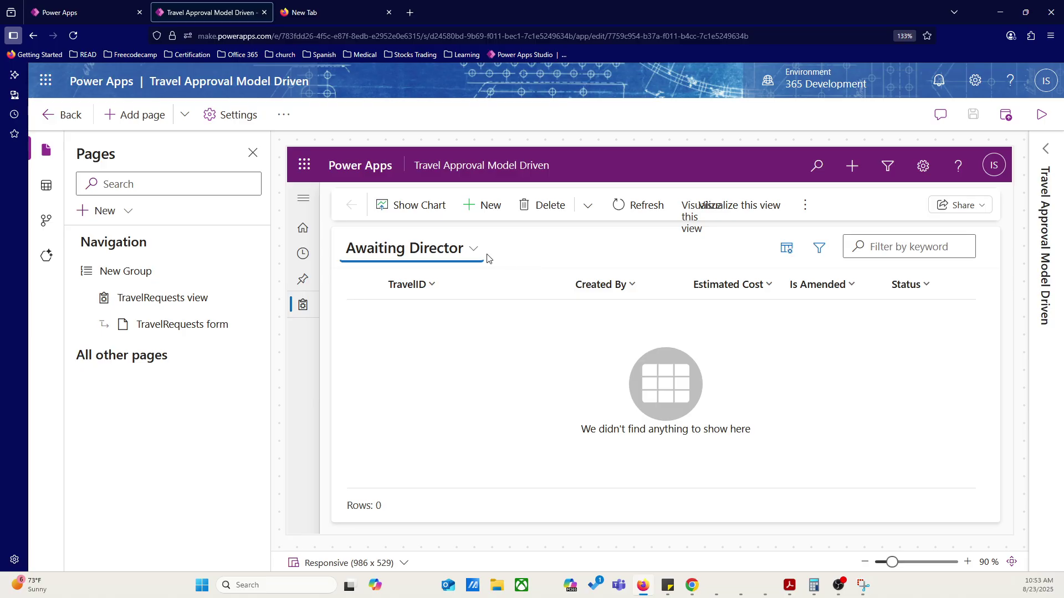
click(473, 248)
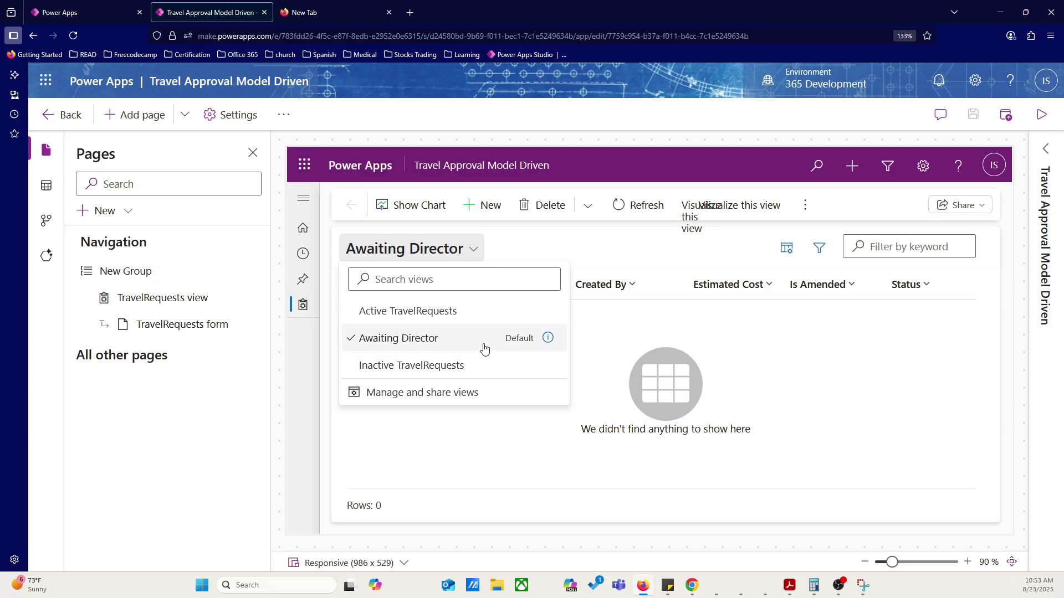
click(767, 375)
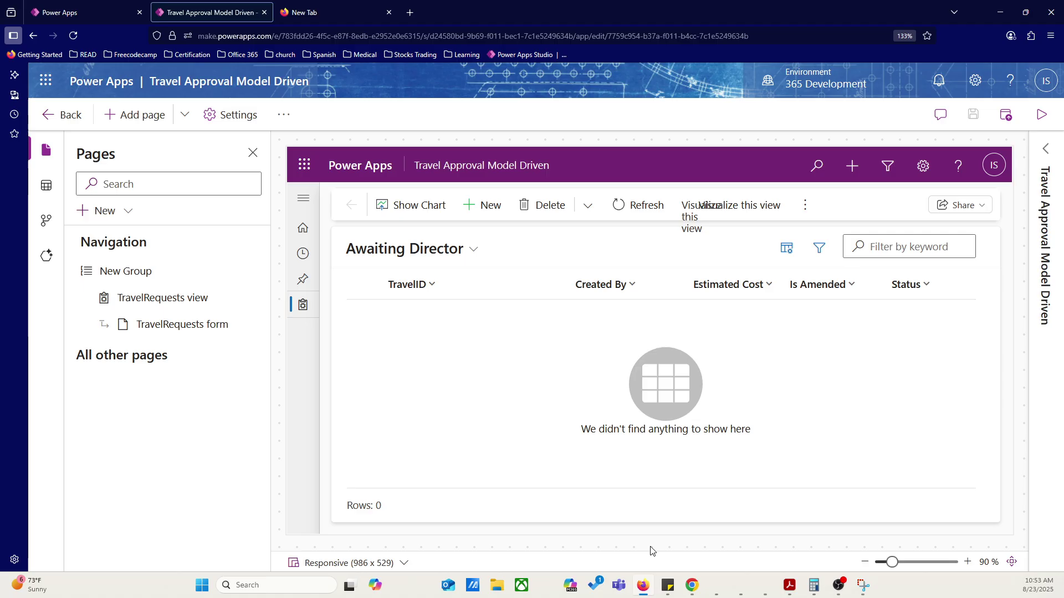
Switch to Chrome and look through the modules of the Visualize, import, and export Microsoft Dataverse data learning path on Microsoft Learn
click(644, 586)
click(644, 586)
click(643, 586)
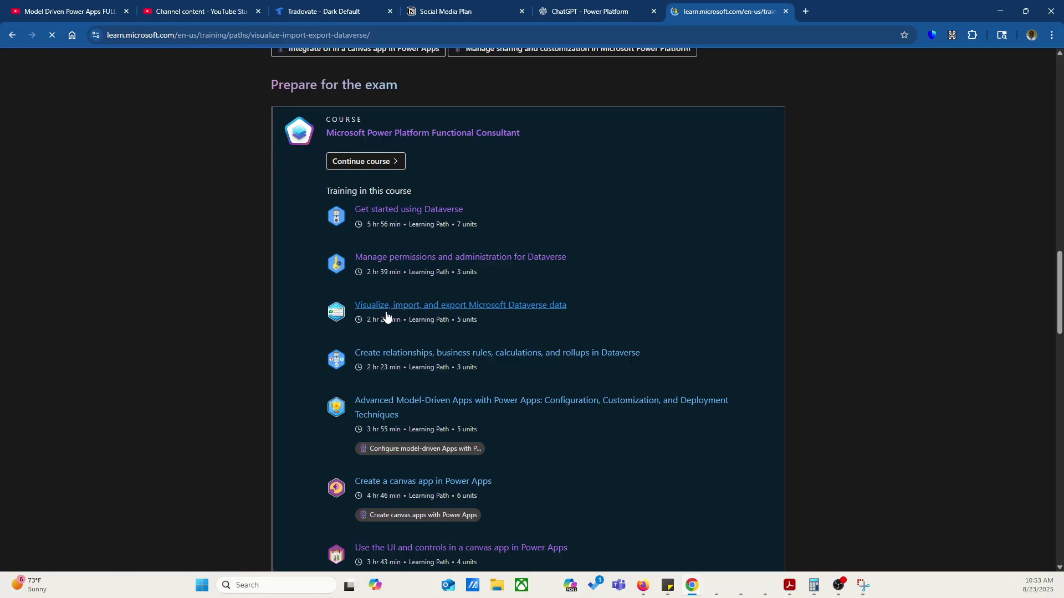
scroll(466, 423, down, 10)
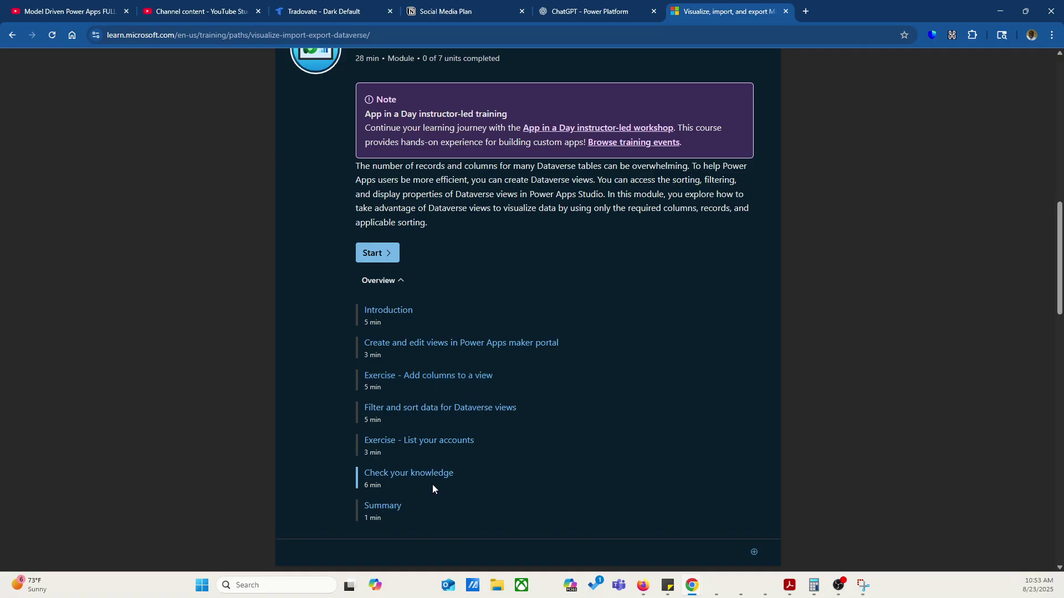
scroll(477, 446, down, 4)
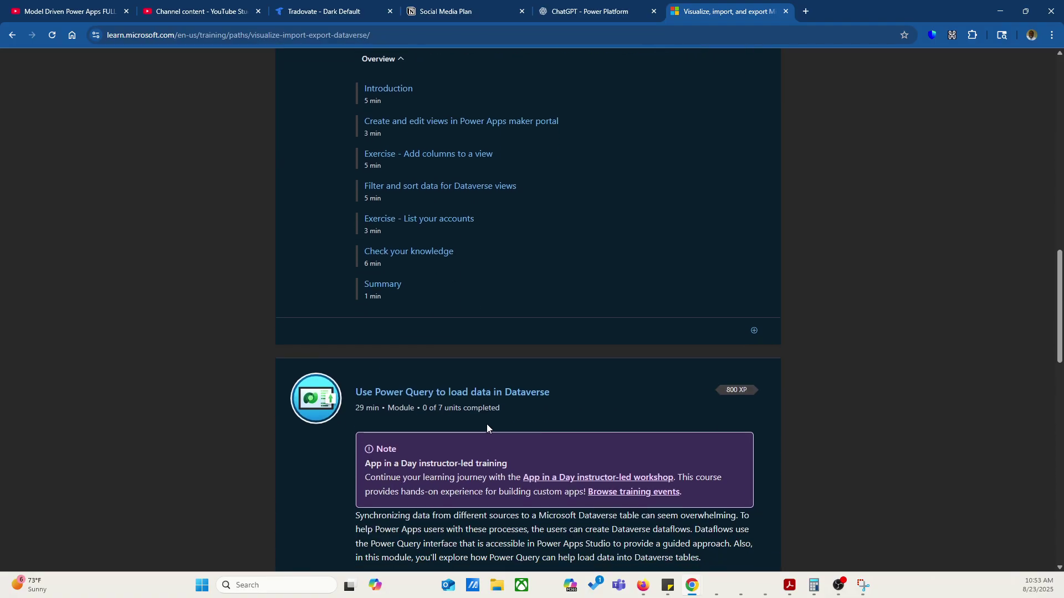
scroll(487, 424, down, 3)
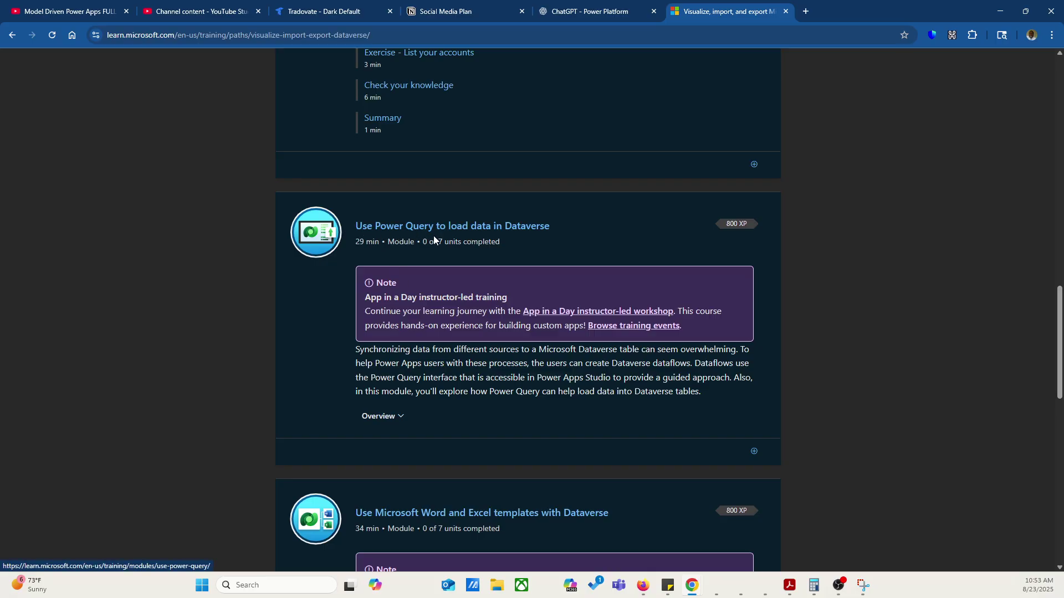
scroll(470, 405, down, 5)
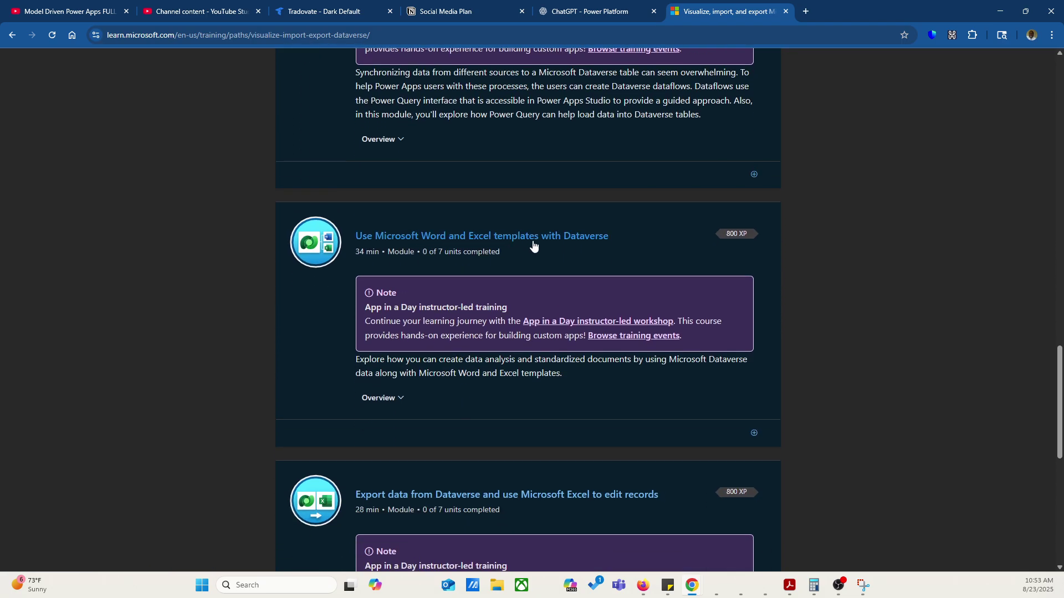
scroll(555, 246, down, 6)
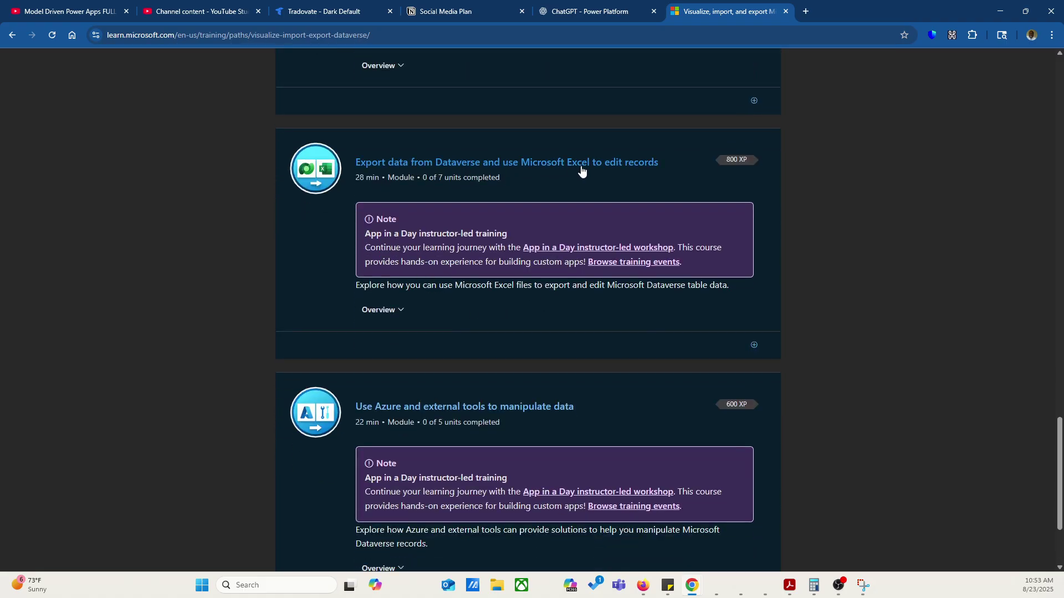
scroll(499, 233, down, 3)
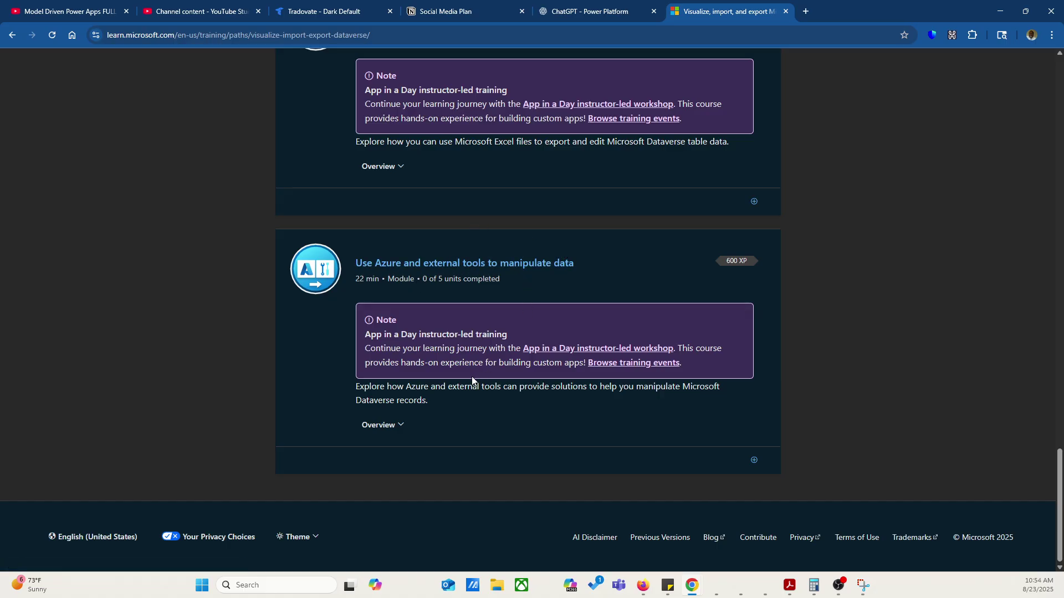
scroll(471, 377, up, 15)
scroll(456, 373, up, 15)
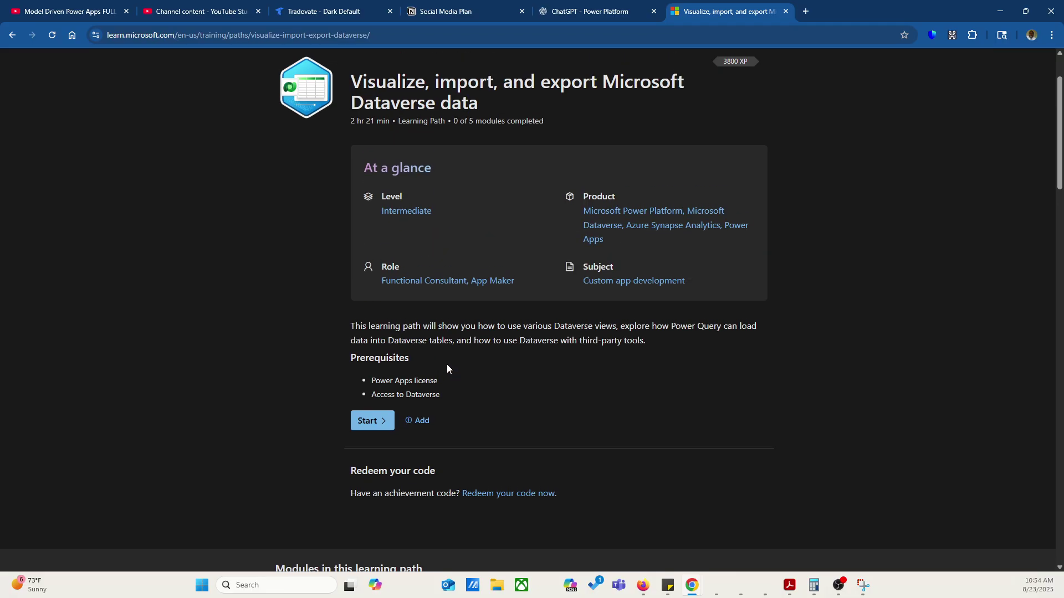